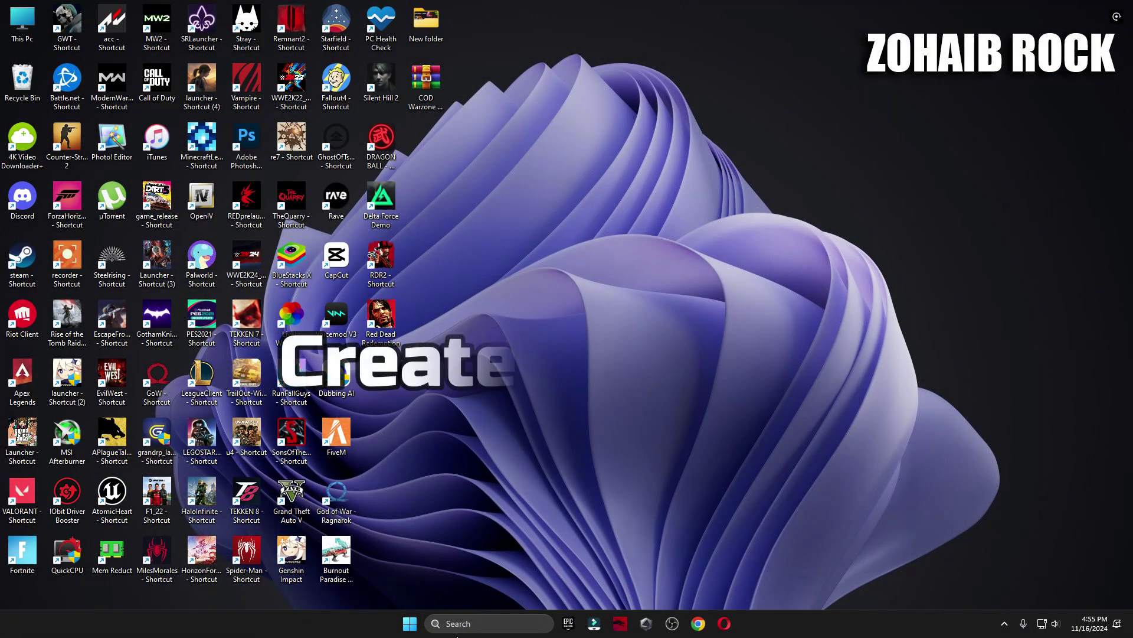
Find the Create a restore point setting and place the System Properties window on the clear desktop area
click(465, 624)
text(create a restore point)
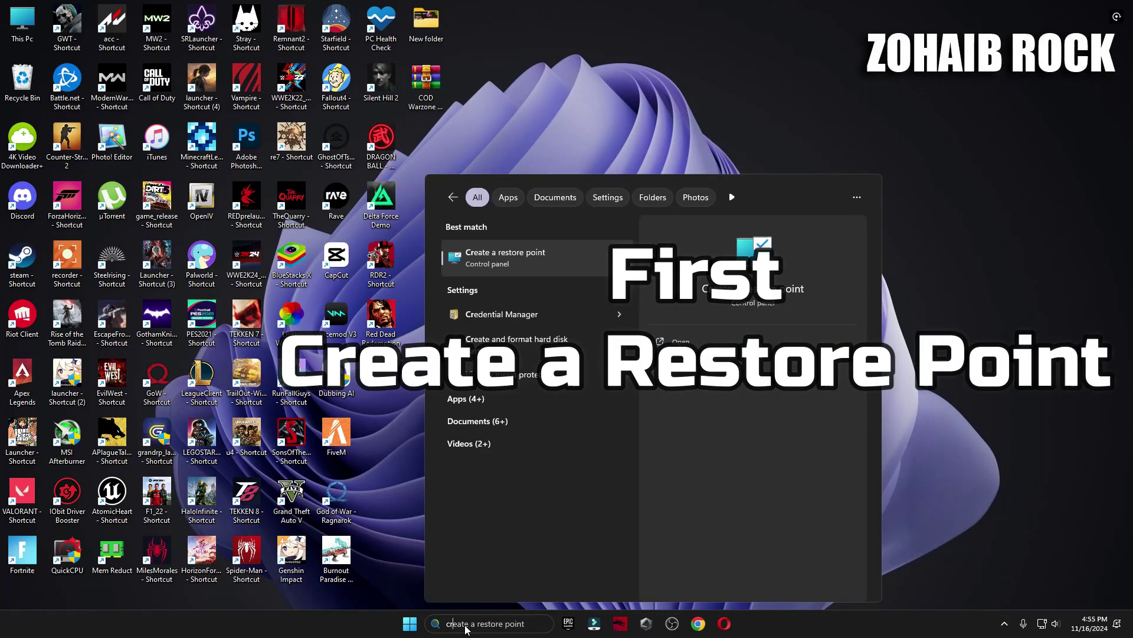
click(519, 257)
drag(213, 48, 709, 131)
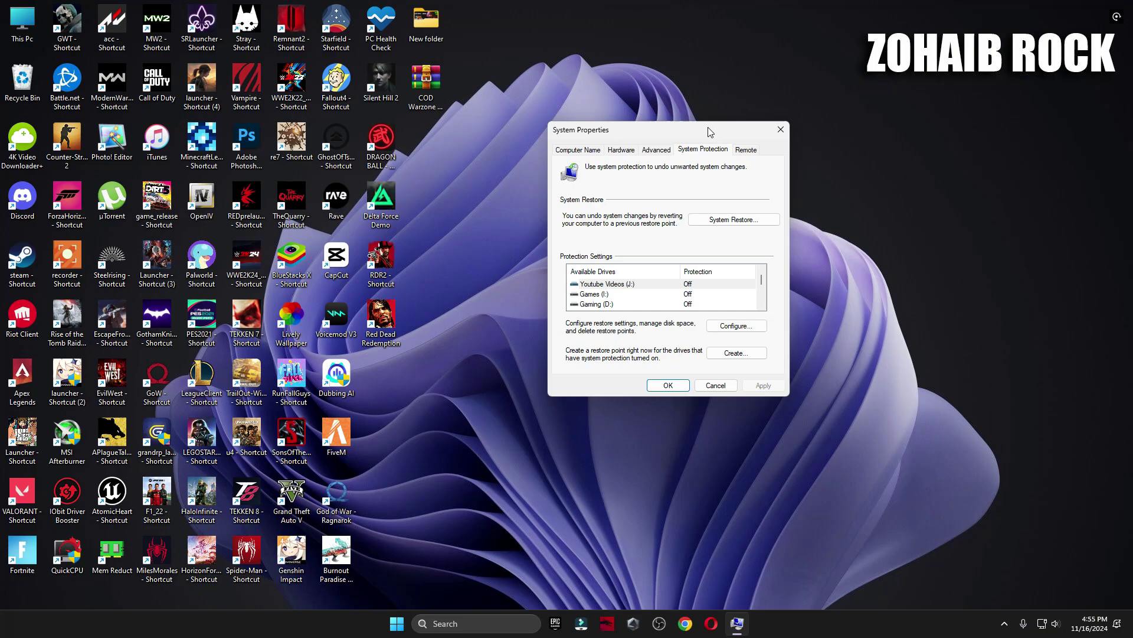
Check in the configuration of Local Disk (C:) that system protection is turned on, and accept the settings
scroll(634, 298, down, 1)
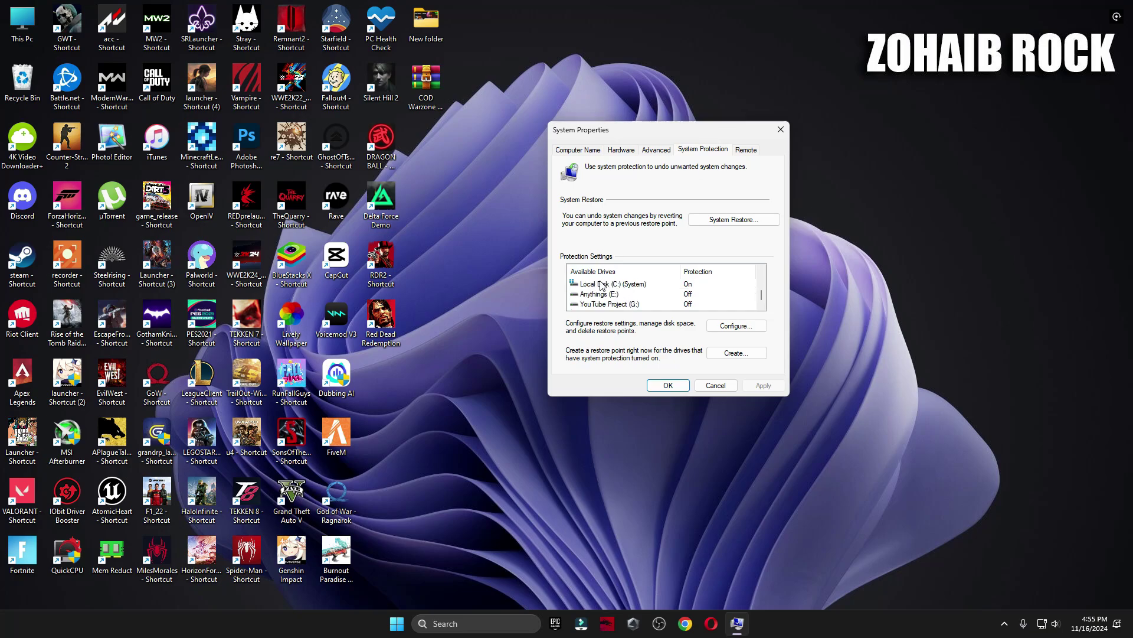
click(601, 285)
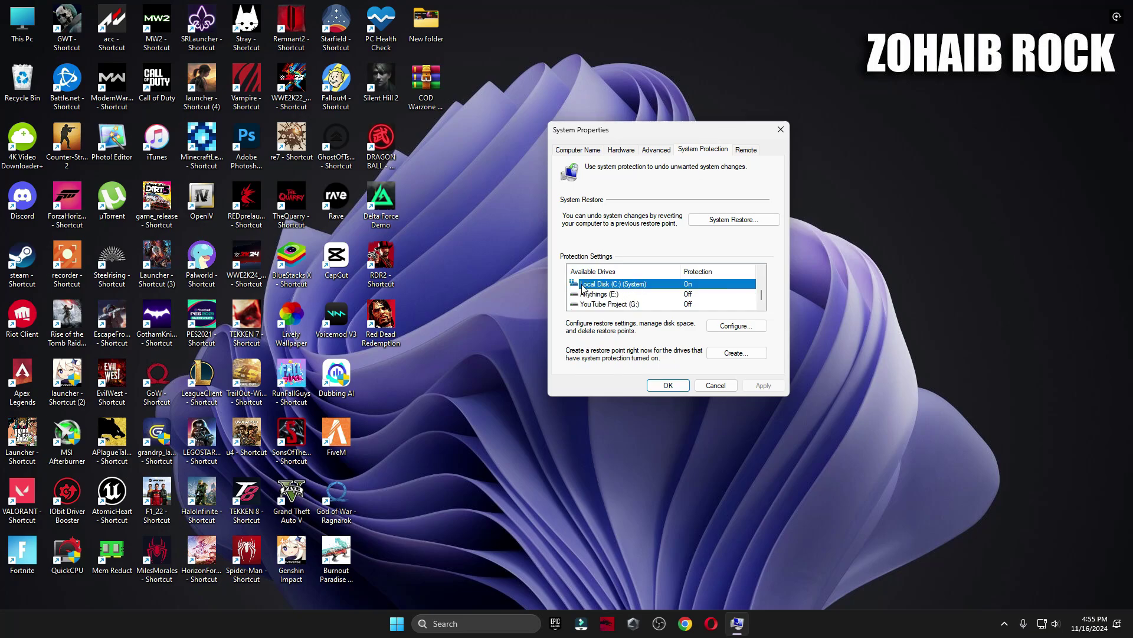
click(738, 329)
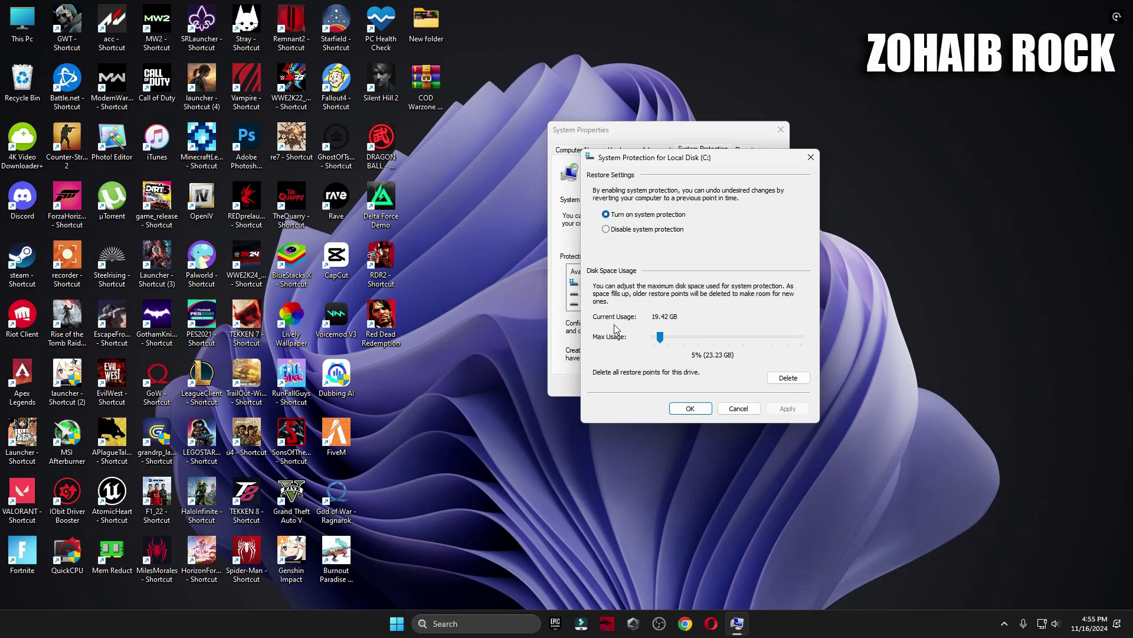
click(692, 409)
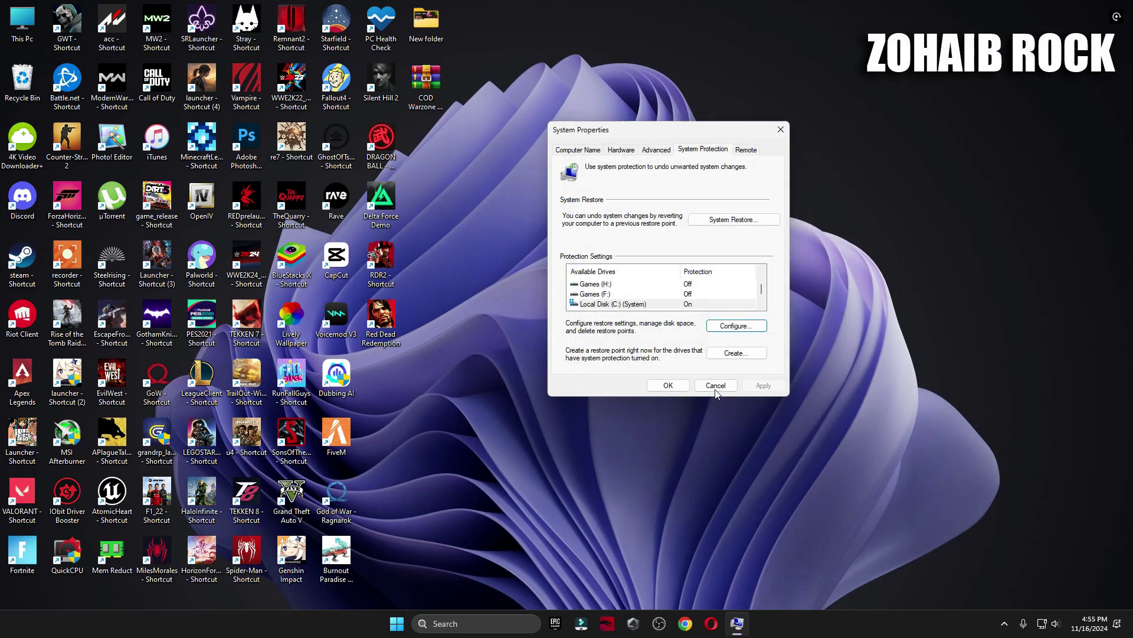
Create a restore point described as "backup" and close System Properties
click(743, 353)
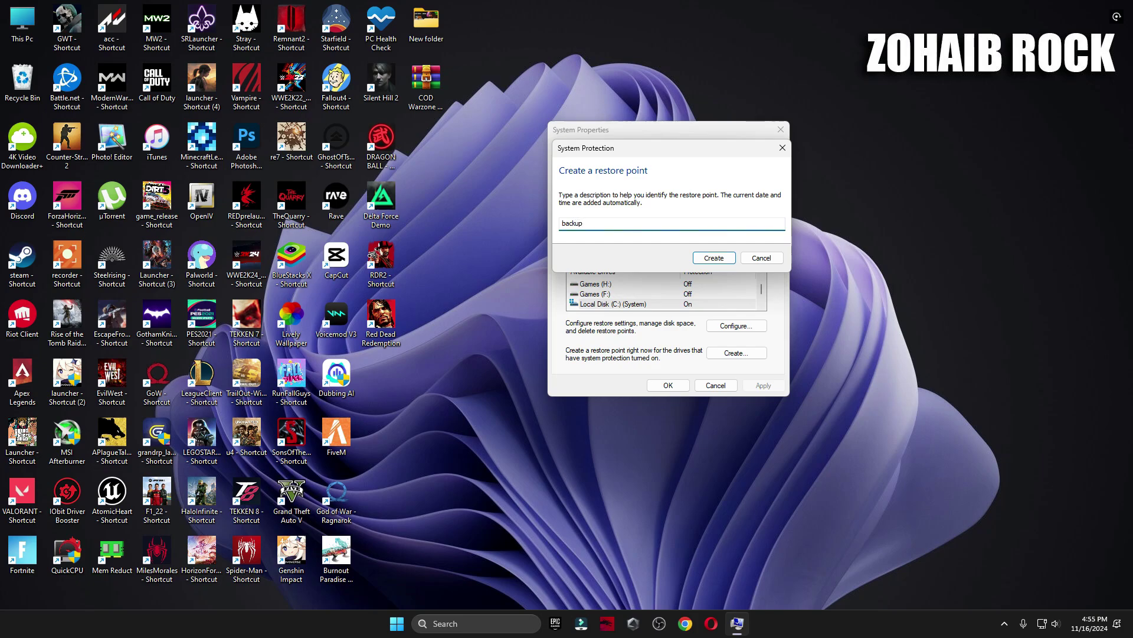
click(702, 258)
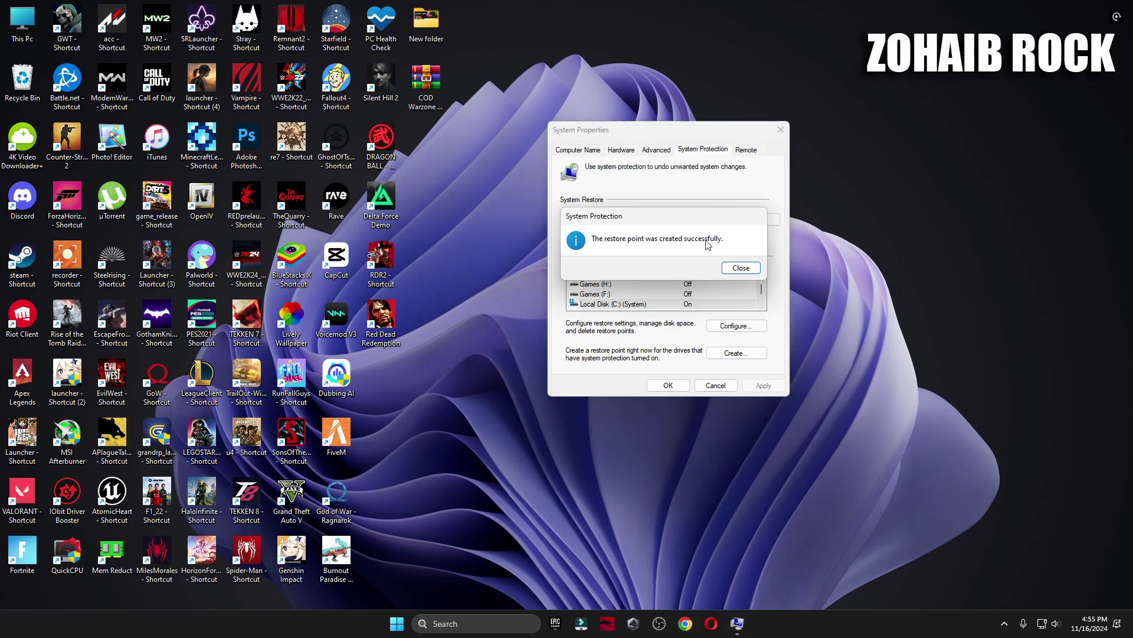
click(741, 267)
click(668, 385)
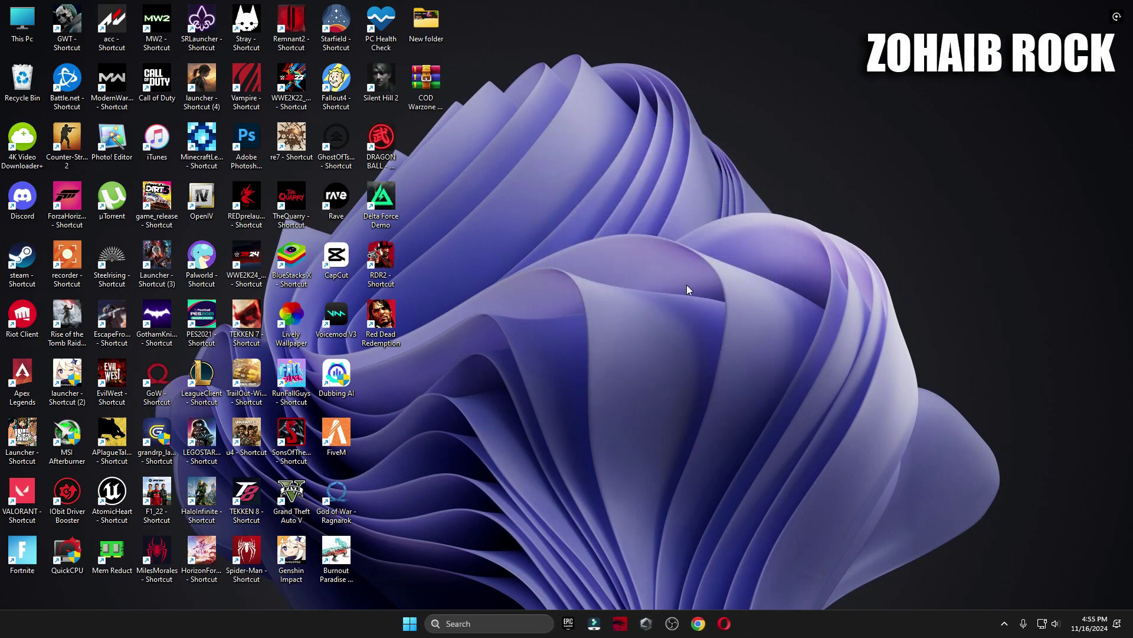
Move the COD Warzone & Black Ops 6 FPS BOOST Pack archive to a clear desktop spot and extract it into its own folder
drag(426, 81, 624, 221)
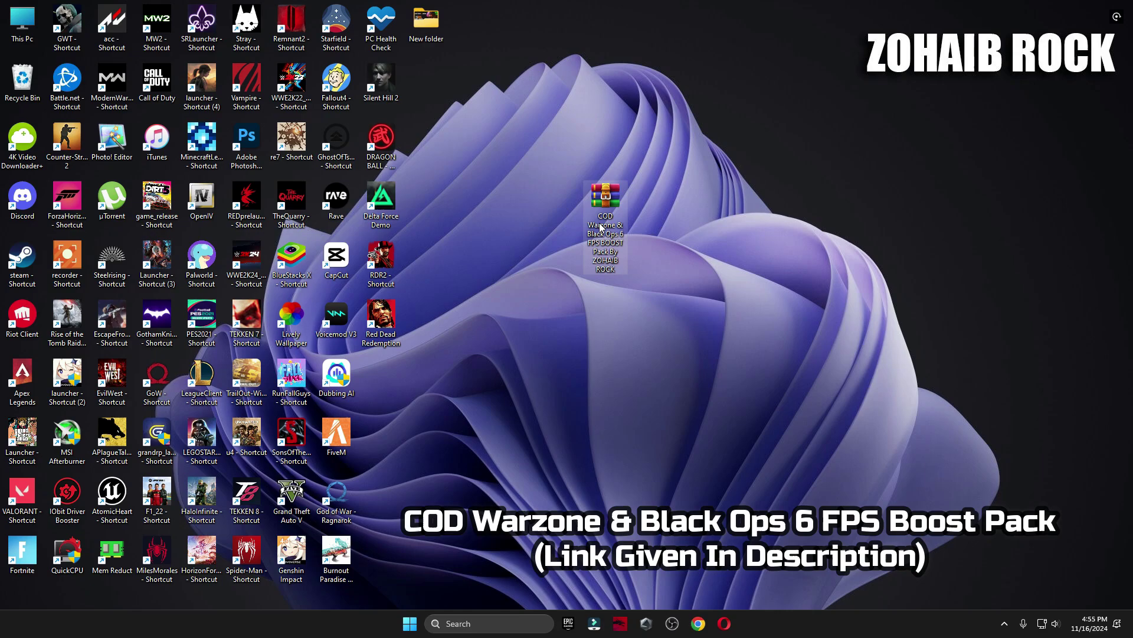
right_click(601, 226)
mouse_move(614, 442)
click(787, 496)
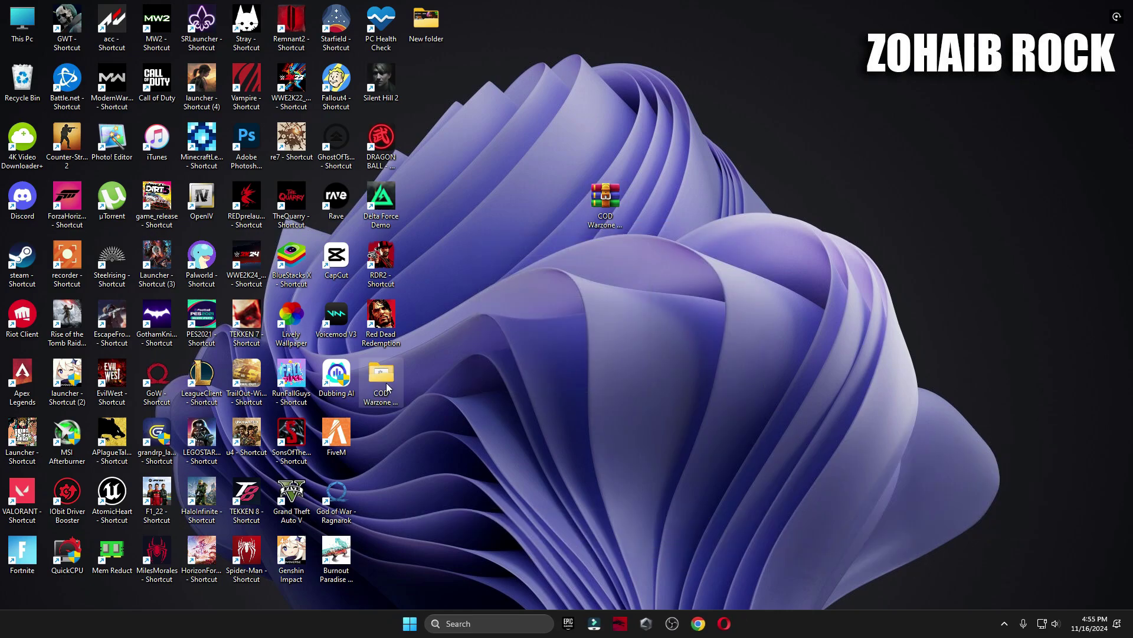
Place the extracted pack folder beside the archive and open its 1 Windows Tweaks subfolder
drag(388, 388, 636, 217)
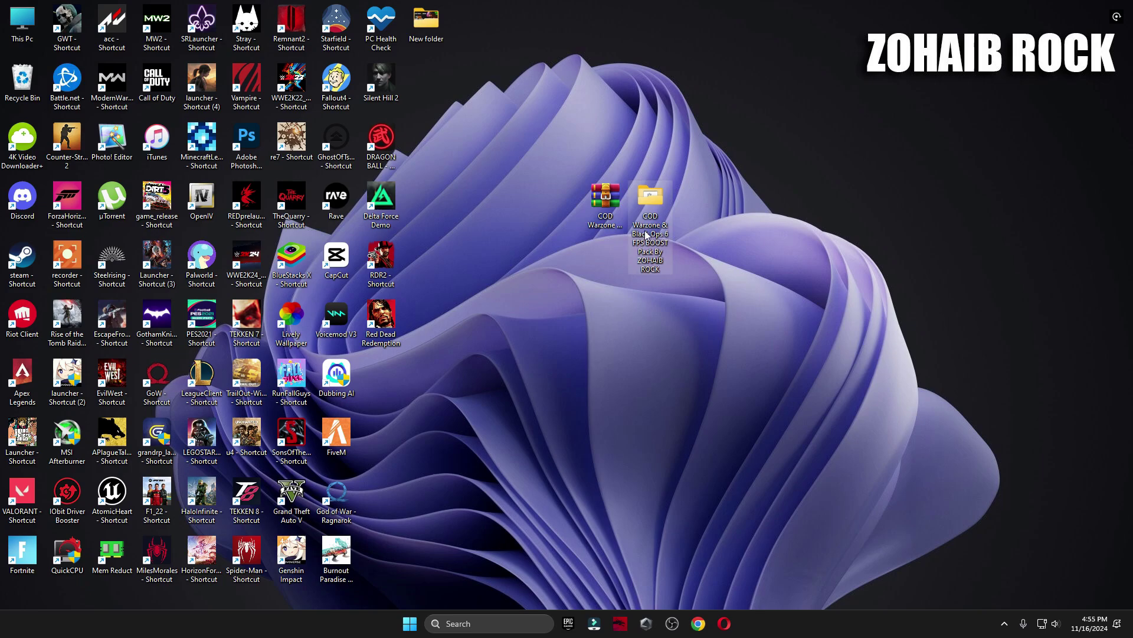
double_click(645, 209)
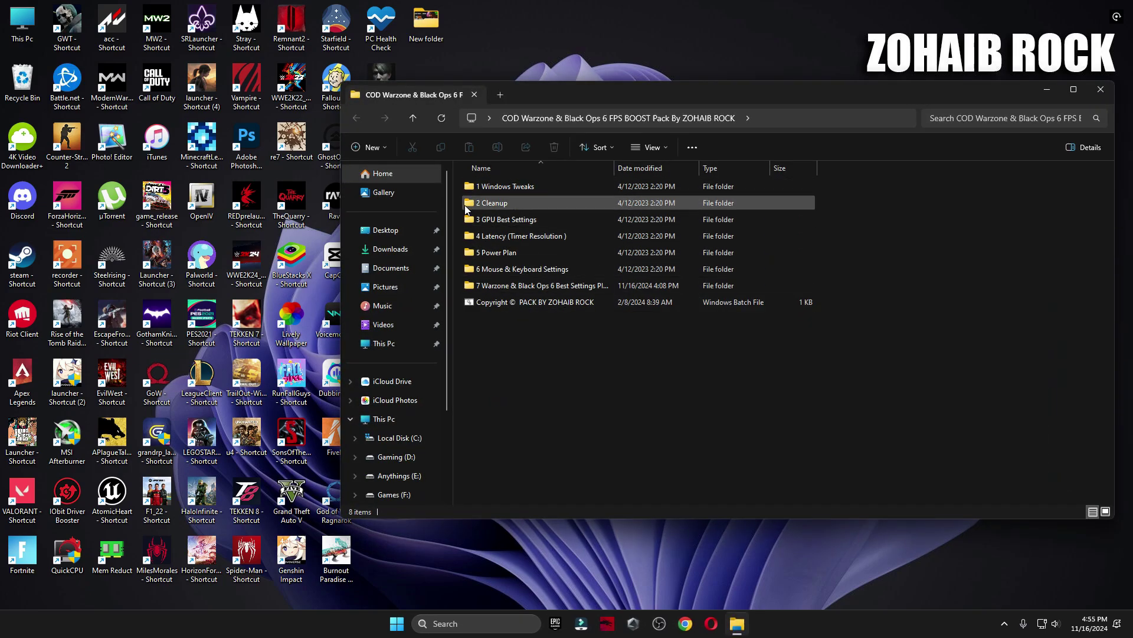
double_click(531, 187)
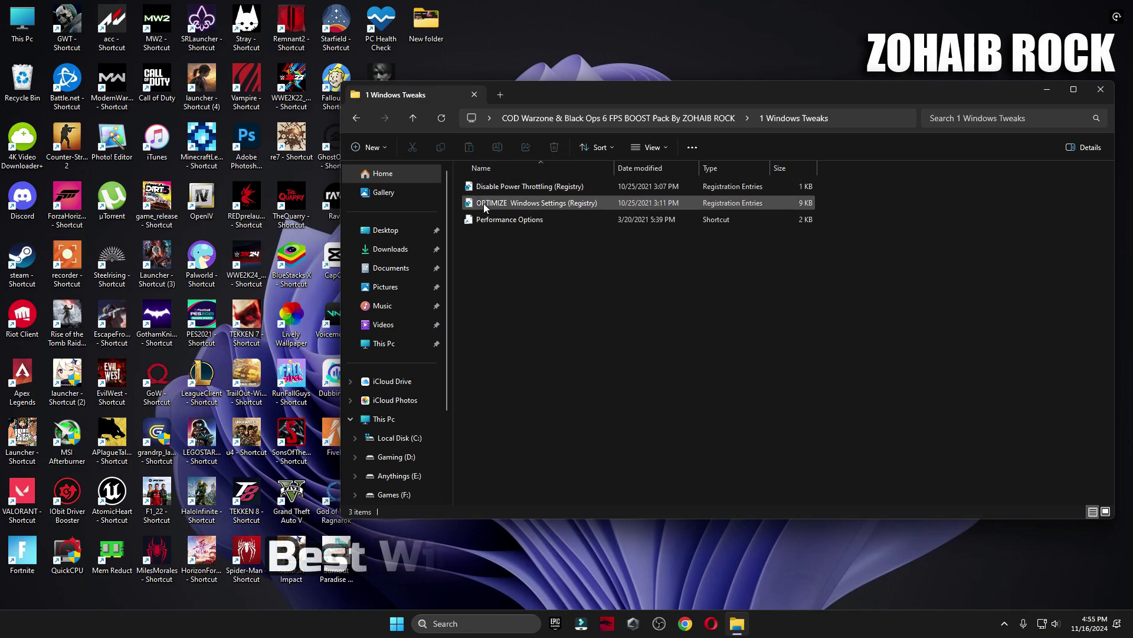
click(397, 623)
click(672, 287)
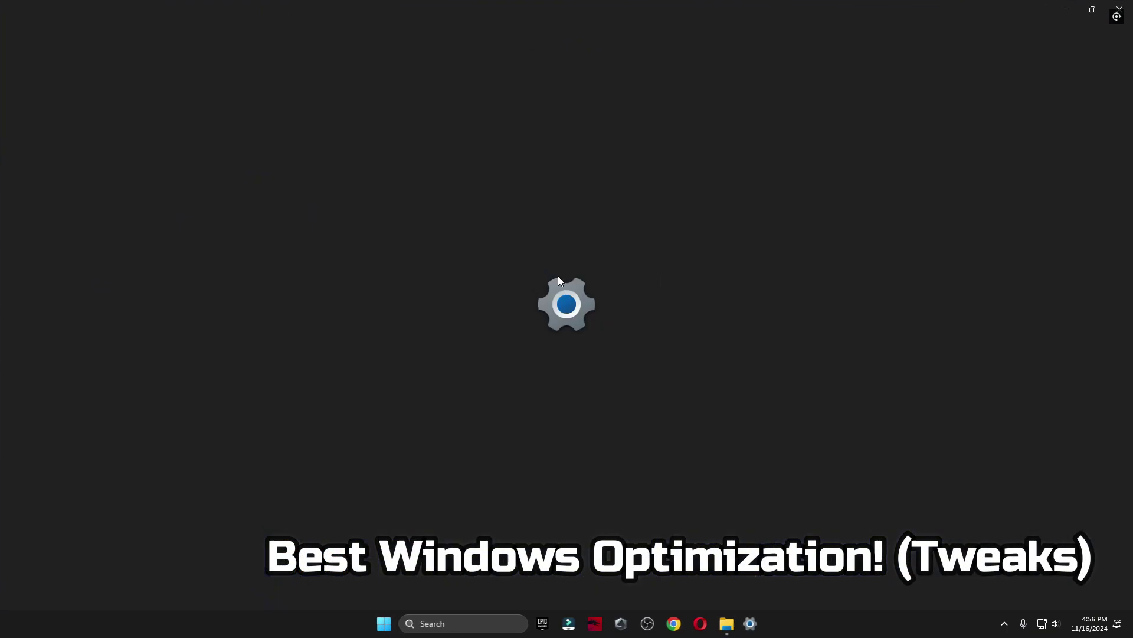
scroll(922, 382, down, 4)
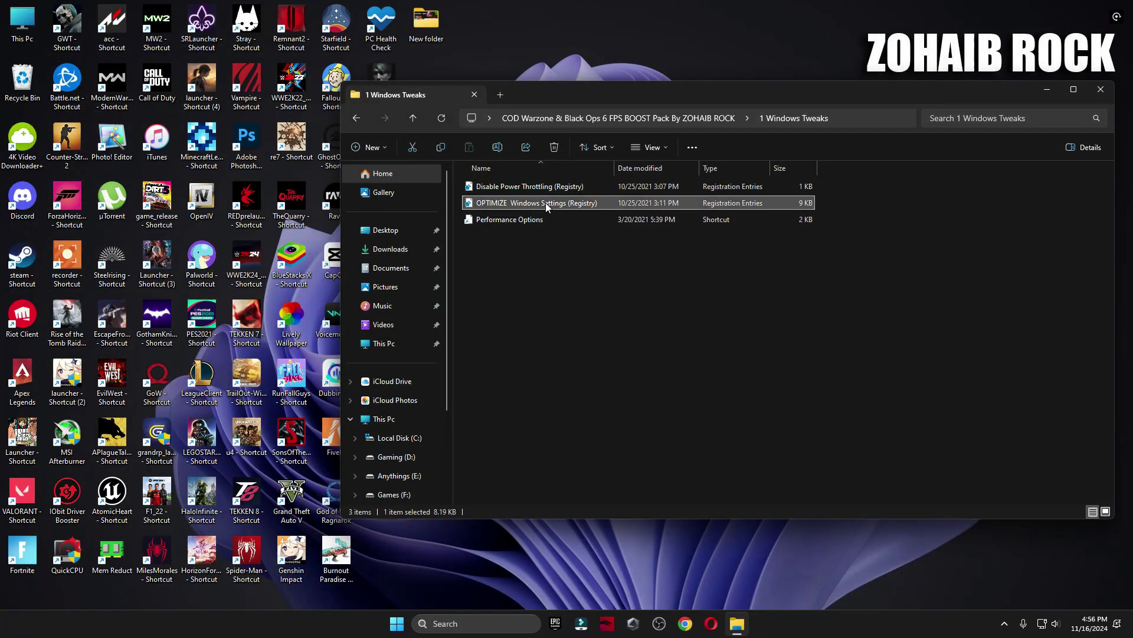
Merge the OPTIMIZE Windows Settings (Registry) file into the registry, accepting the prompts
double_click(546, 203)
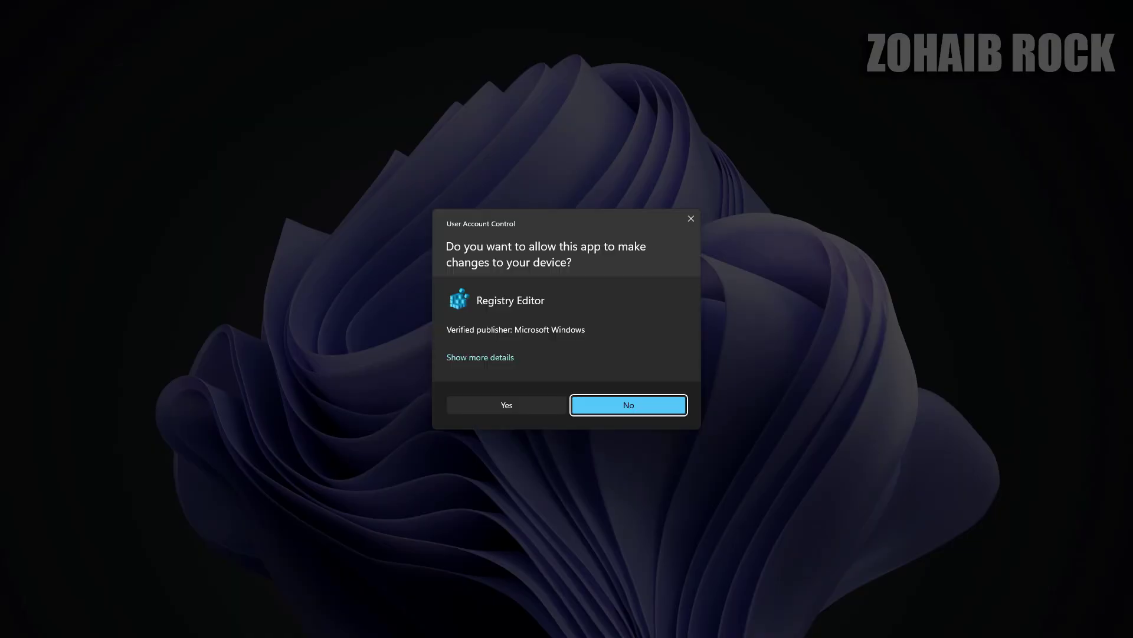
click(532, 406)
key(Return)
key(Return)
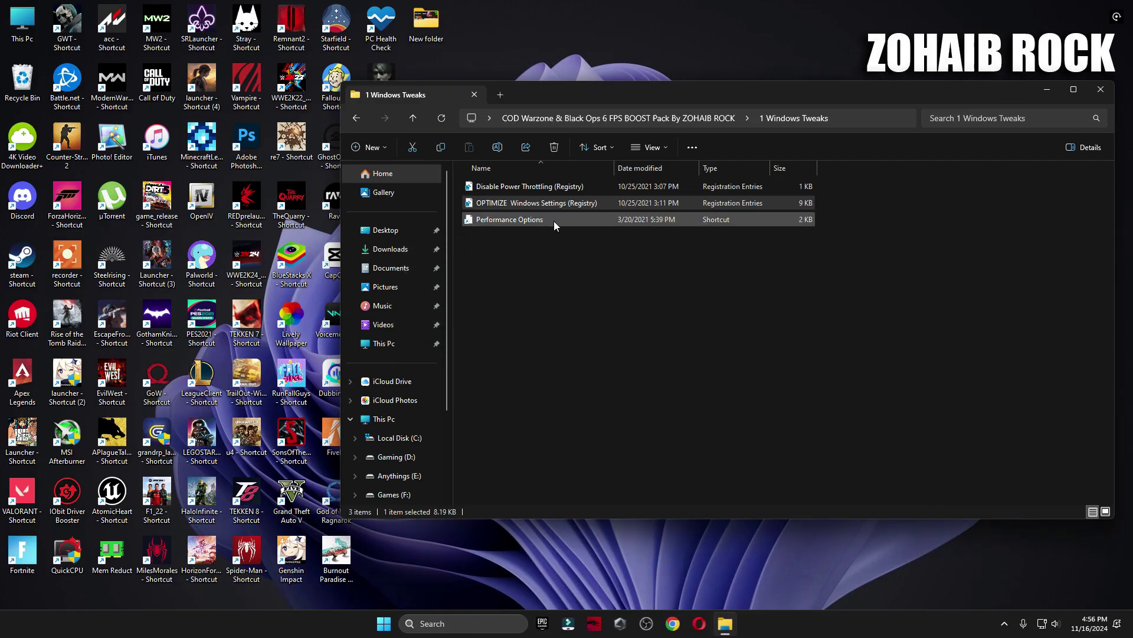
Merge the Disable Power Throttling (Registry) file into the registry, accepting the prompts
double_click(533, 187)
click(609, 401)
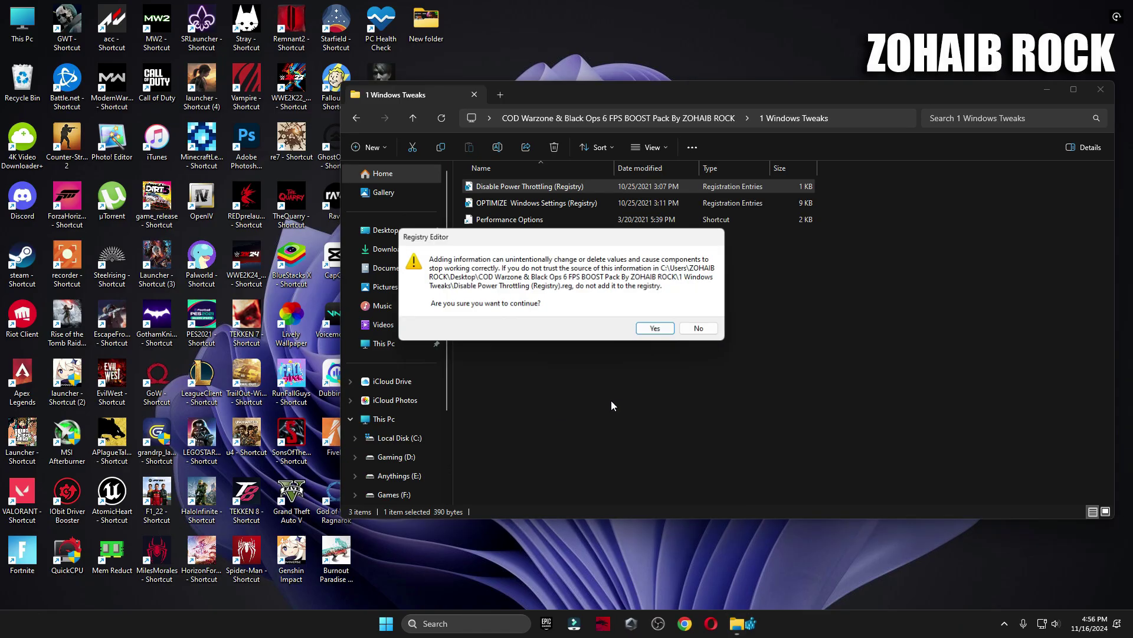
click(663, 334)
key(Return)
Review the visual effects in Performance Options, keeping "Let Windows choose what's best for my computer" selected
double_click(500, 221)
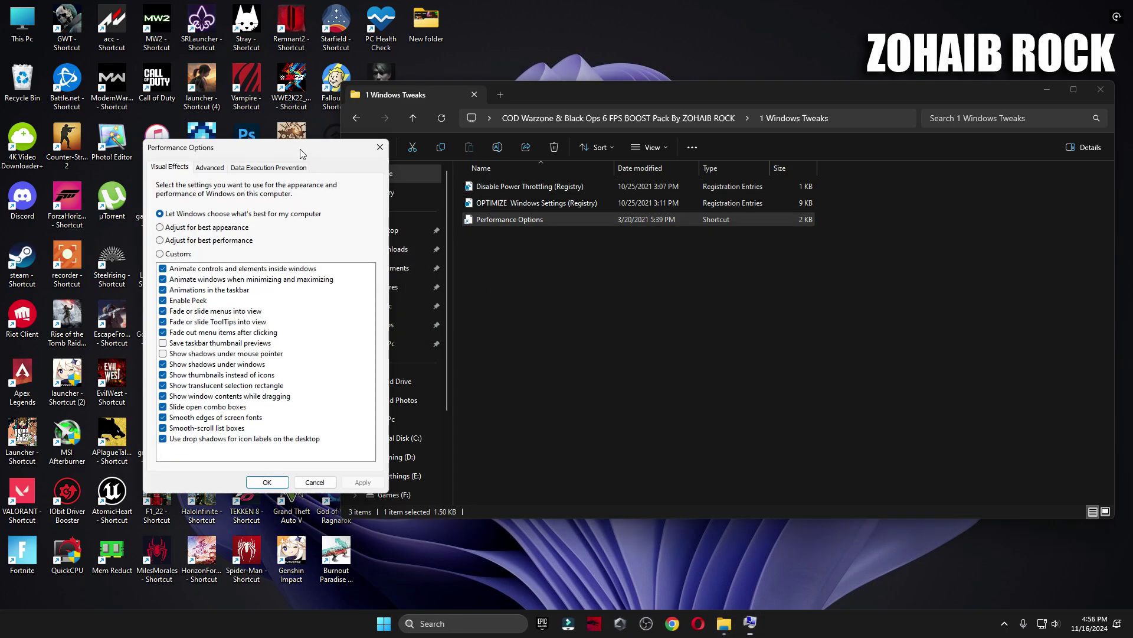
drag(302, 154, 582, 96)
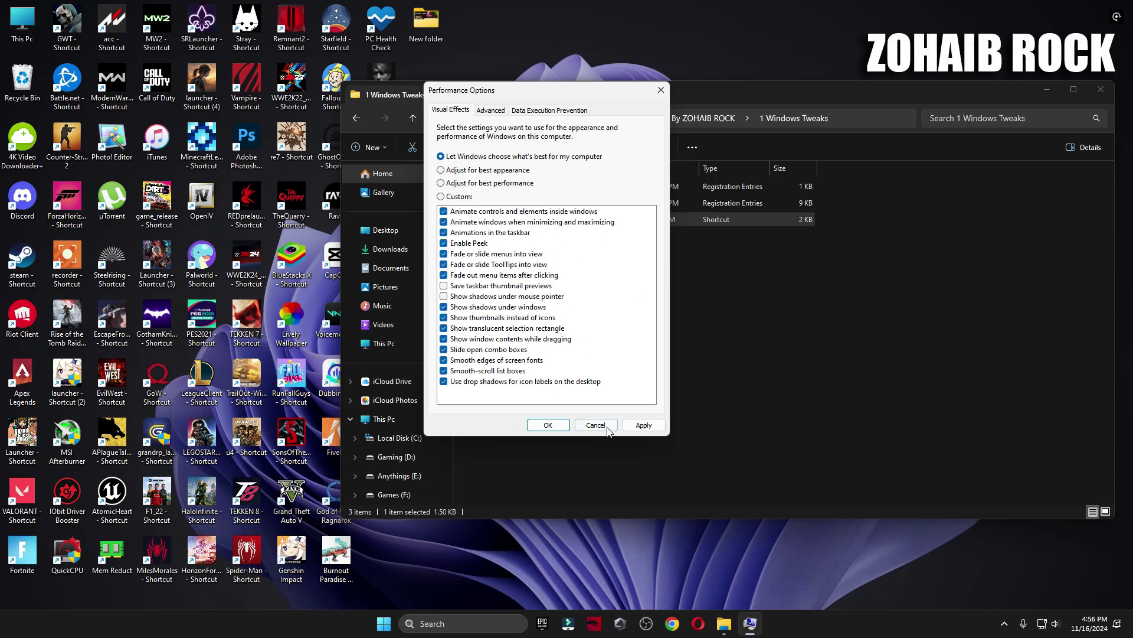
click(726, 281)
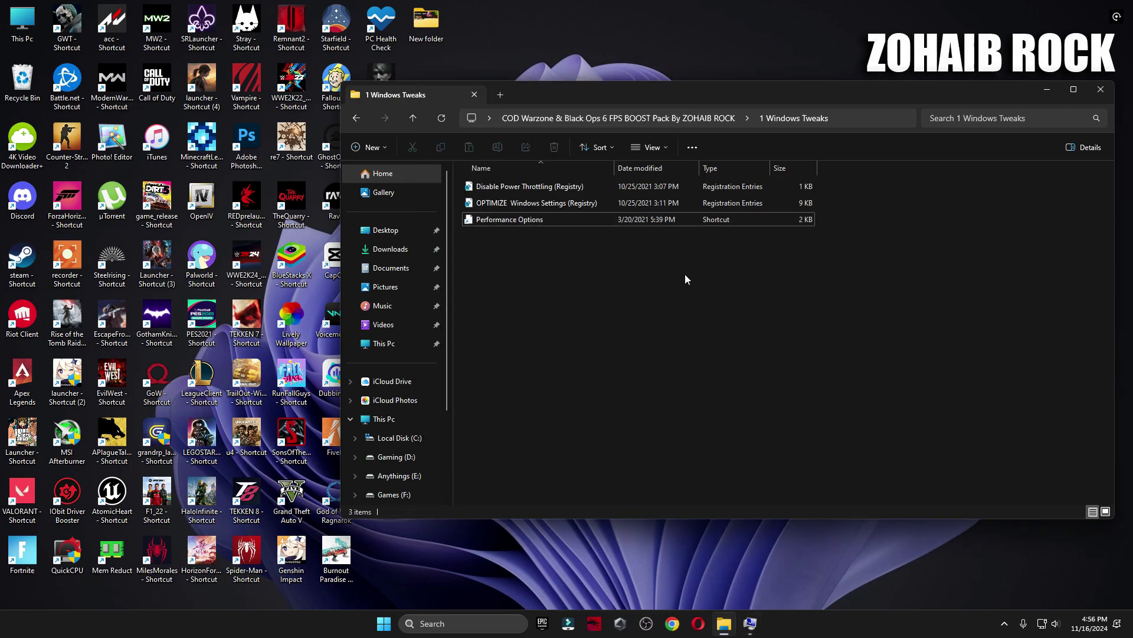
Run the Delete Prefetch Files, Delete Temporary Files and Delete Windows Update Cache scripts from the pack's 2 Cleanup folder
click(356, 119)
click(539, 204)
double_click(539, 205)
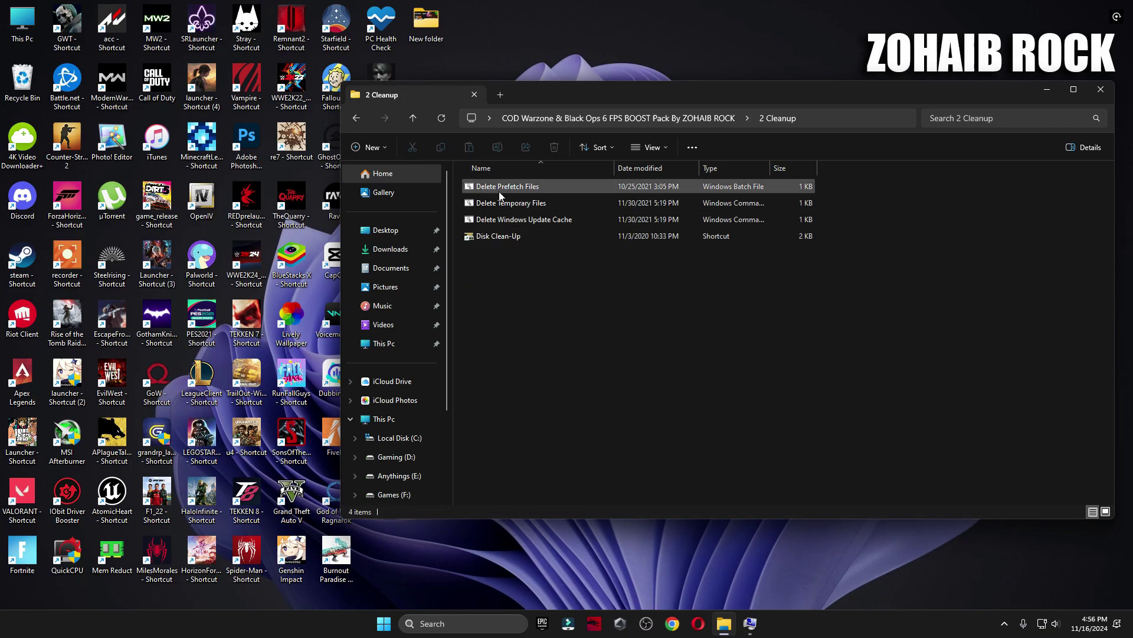
click(499, 188)
double_click(523, 206)
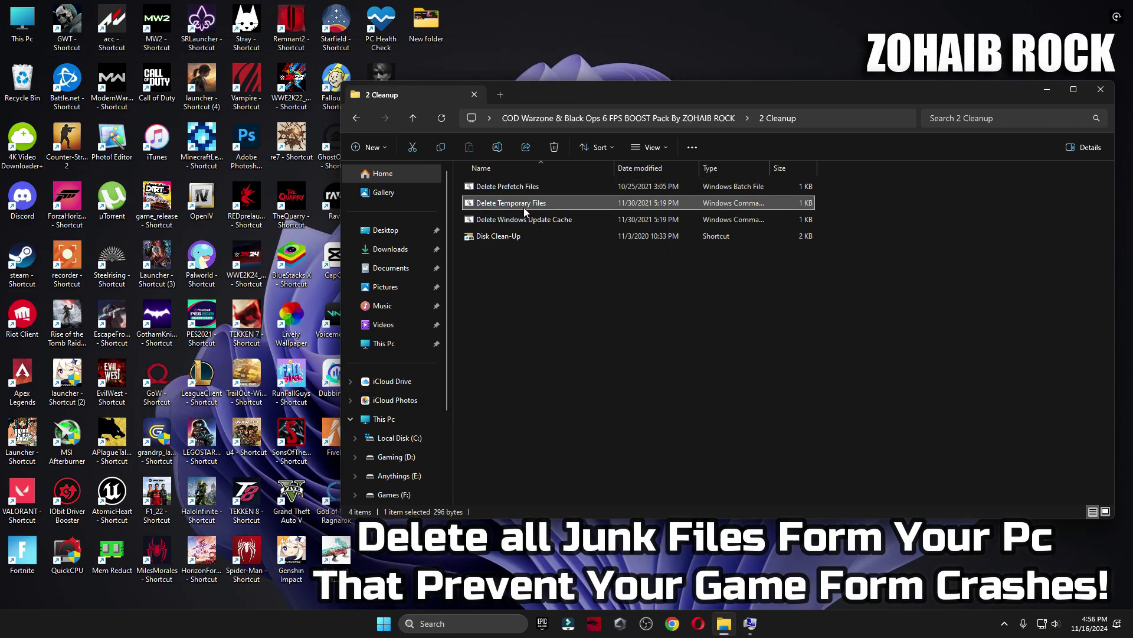
key(Return)
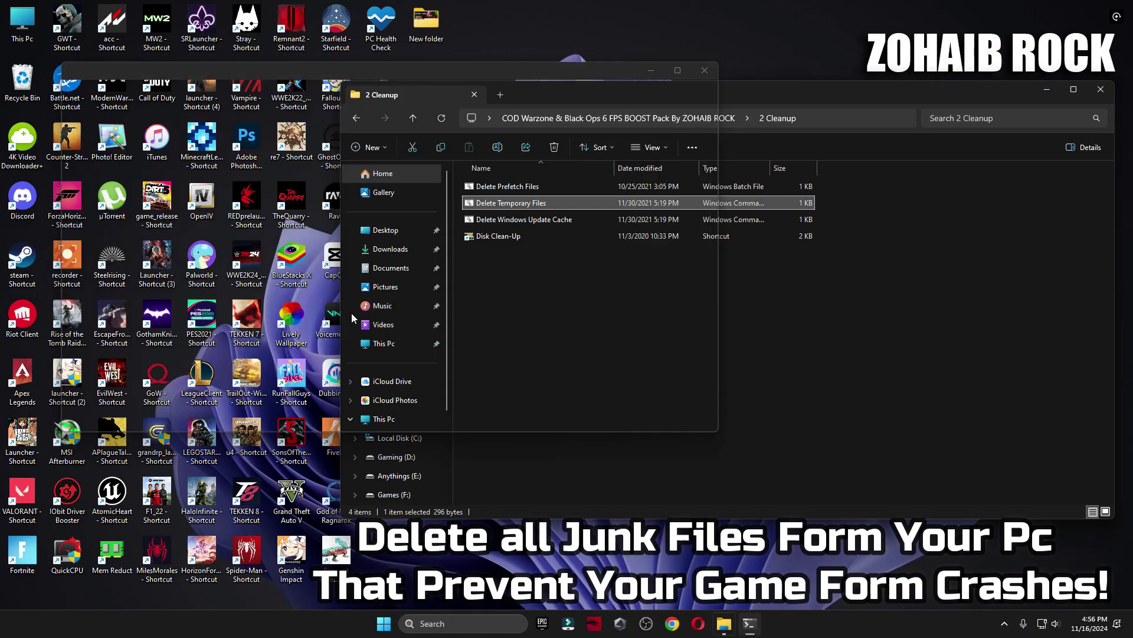
double_click(533, 222)
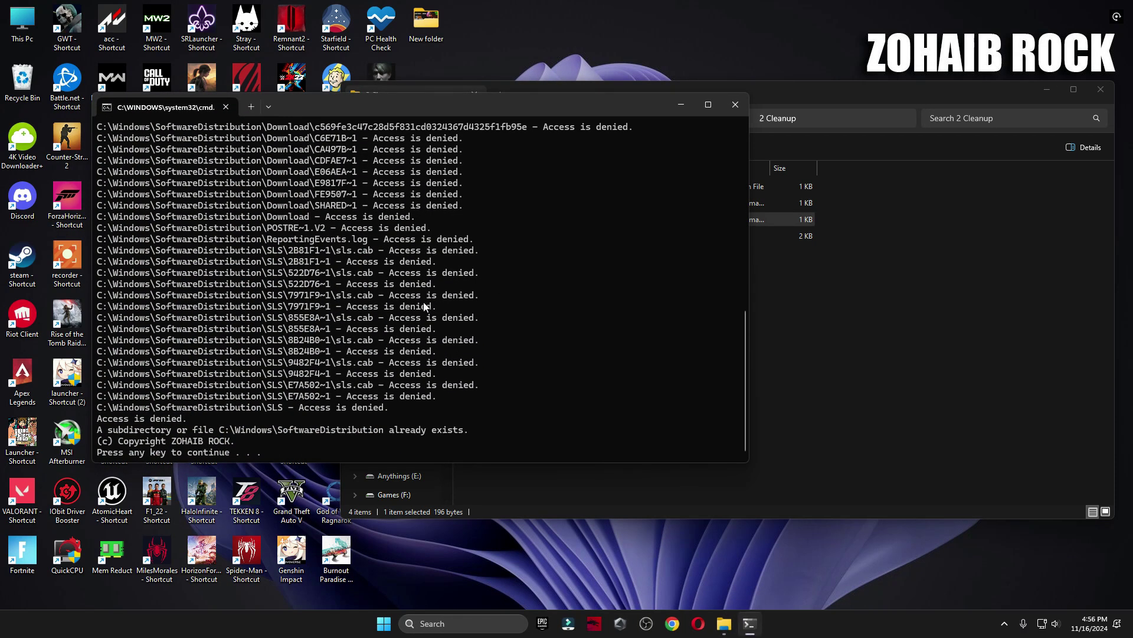
key(Return)
Run Disk Clean-Up on drive C: and permanently delete the checked file categories
double_click(536, 235)
click(1047, 90)
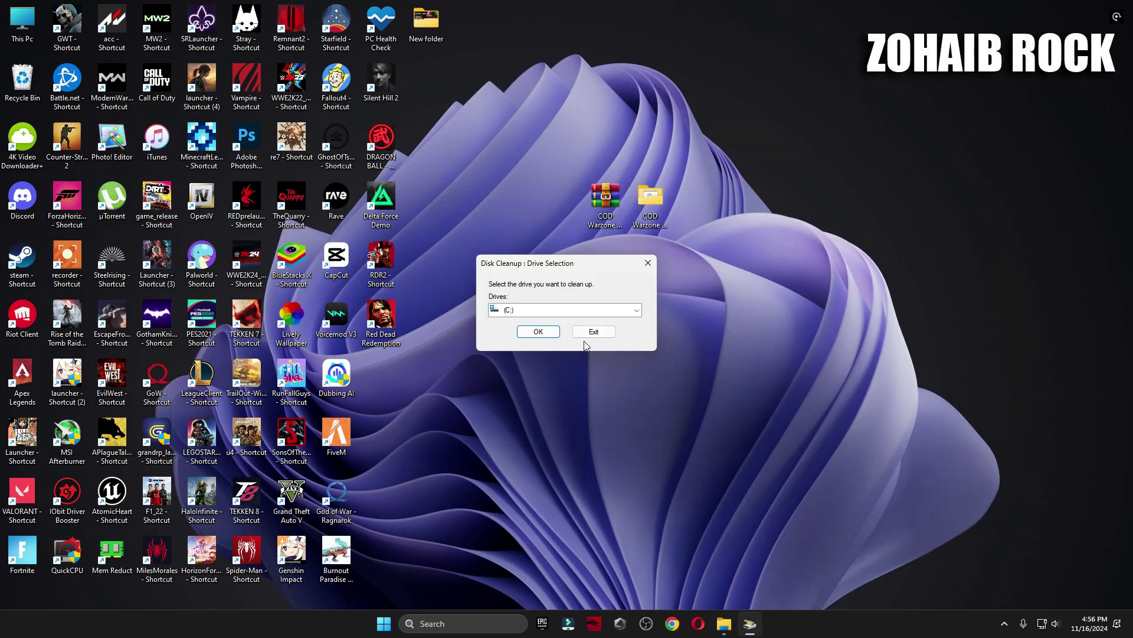
click(539, 331)
drag(249, 118, 660, 121)
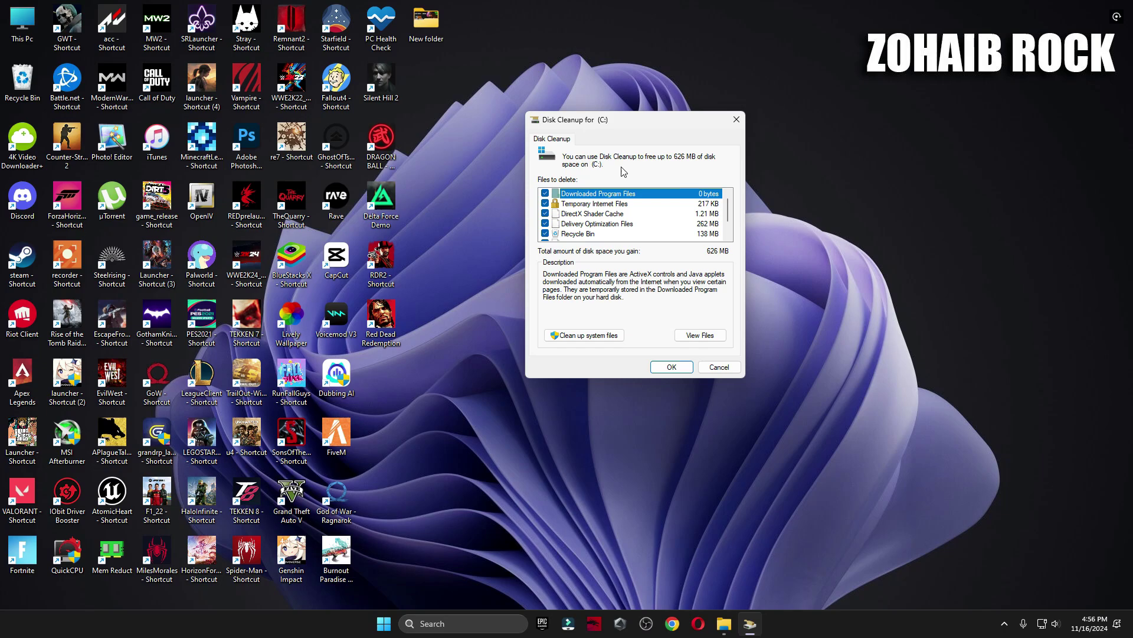
scroll(590, 216, down, 2)
scroll(590, 216, up, 2)
click(671, 367)
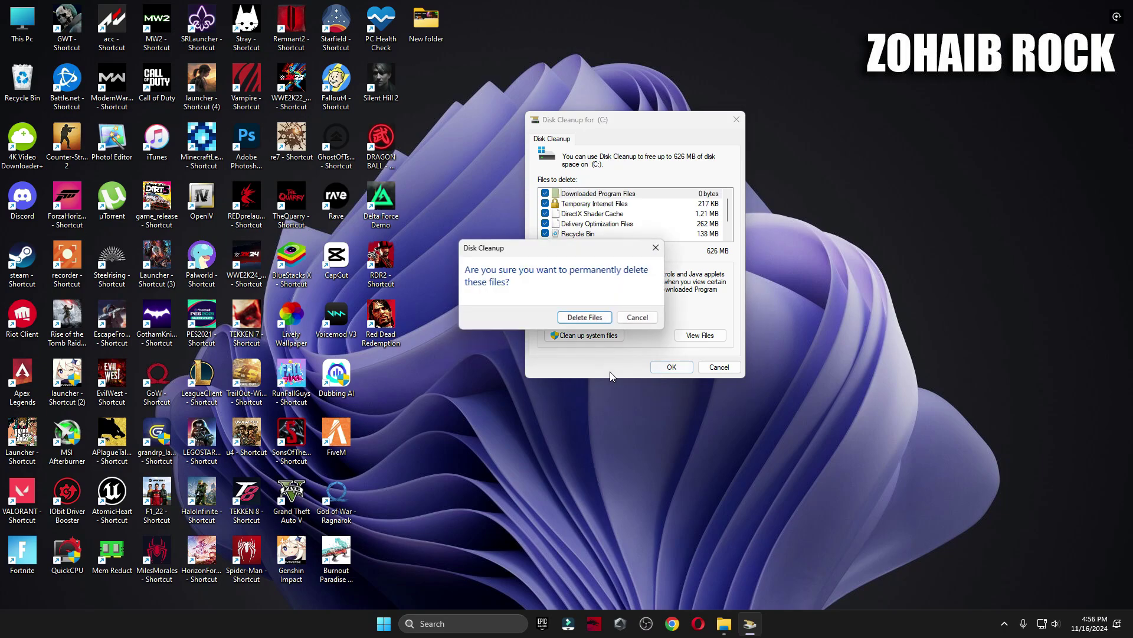
click(593, 319)
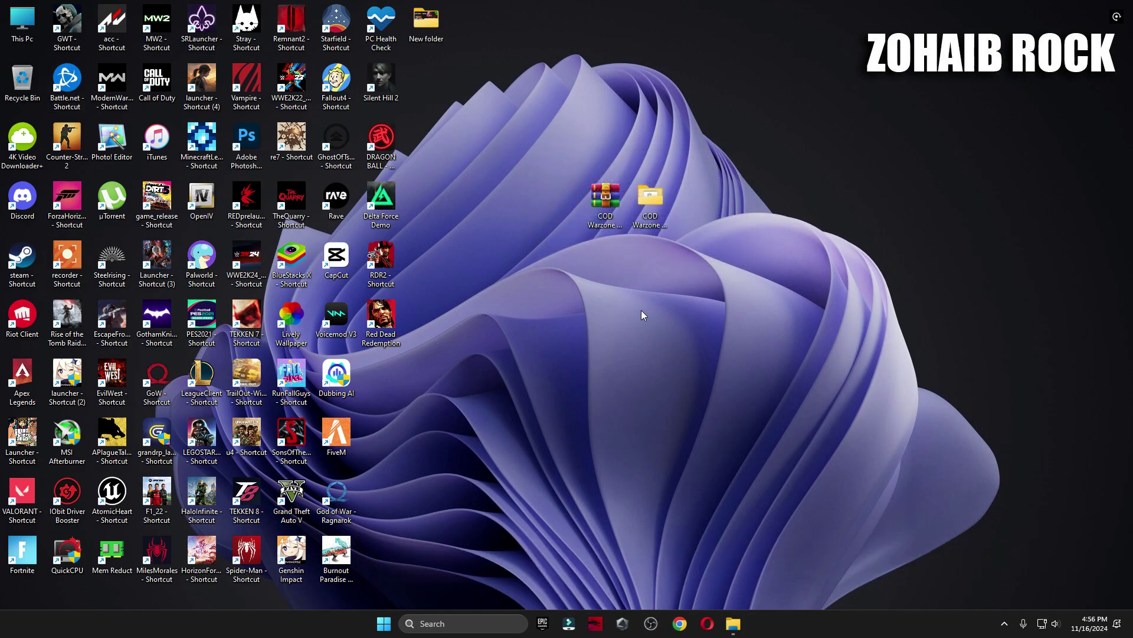
Return to the pack folder, open 3 GPU Best Settings and show its contents as extra large icons
key(alt+Tab)
key(alt+Up)
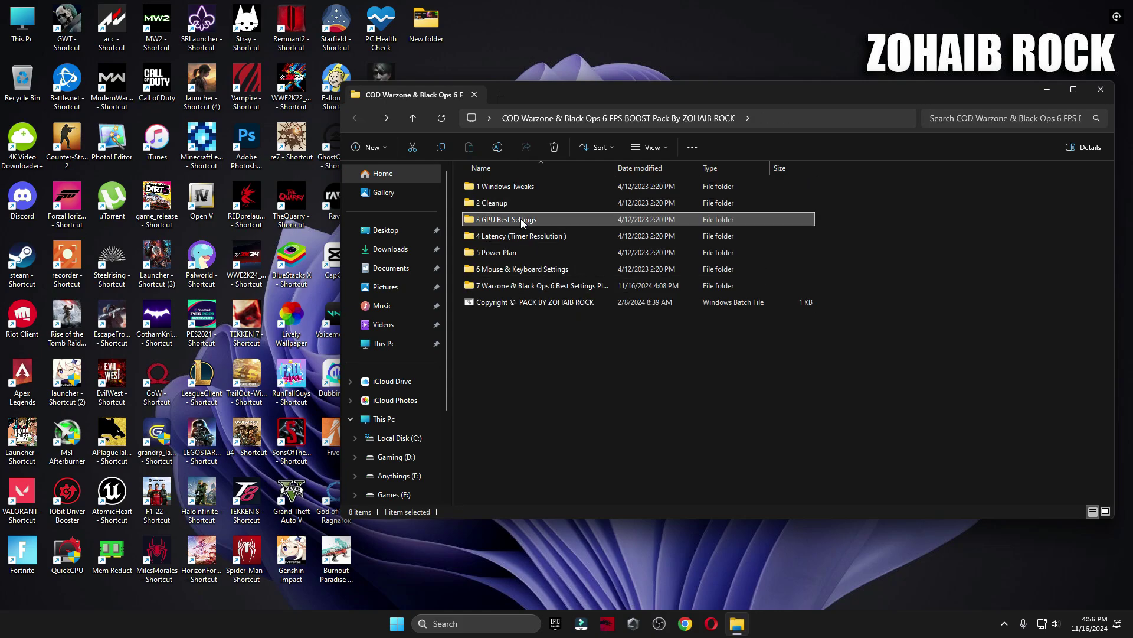
double_click(520, 219)
right_click(508, 269)
mouse_move(570, 281)
click(696, 281)
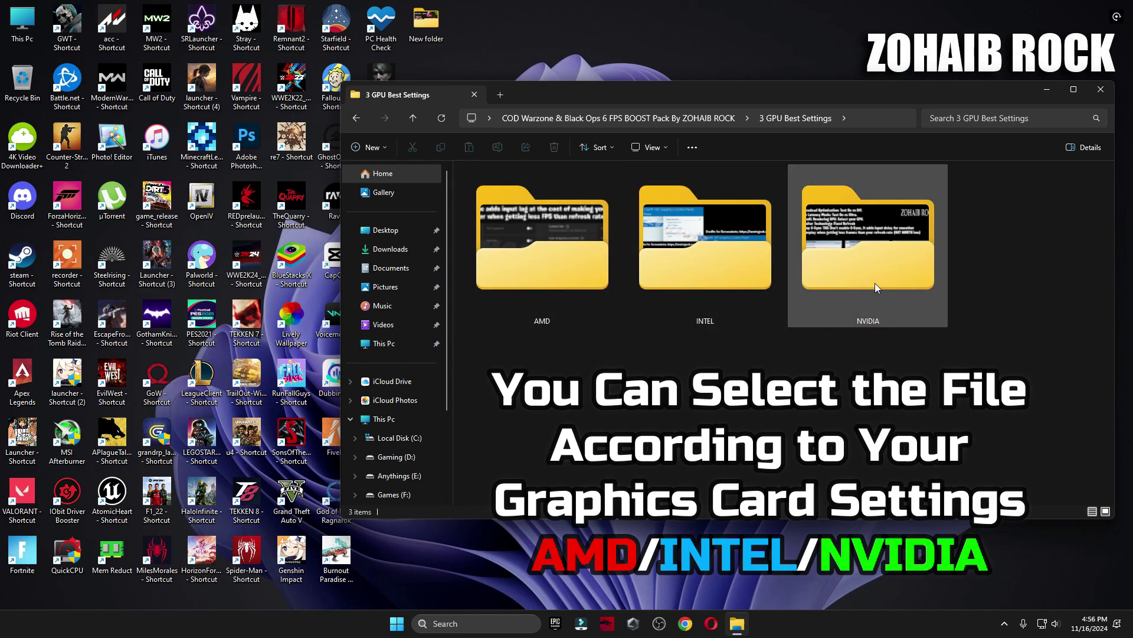
View the images AMD ADVANCE SETTING 1.png and AMD ADVANCE SETTING 2.png from the AMD folder
double_click(557, 249)
click(490, 210)
double_click(490, 211)
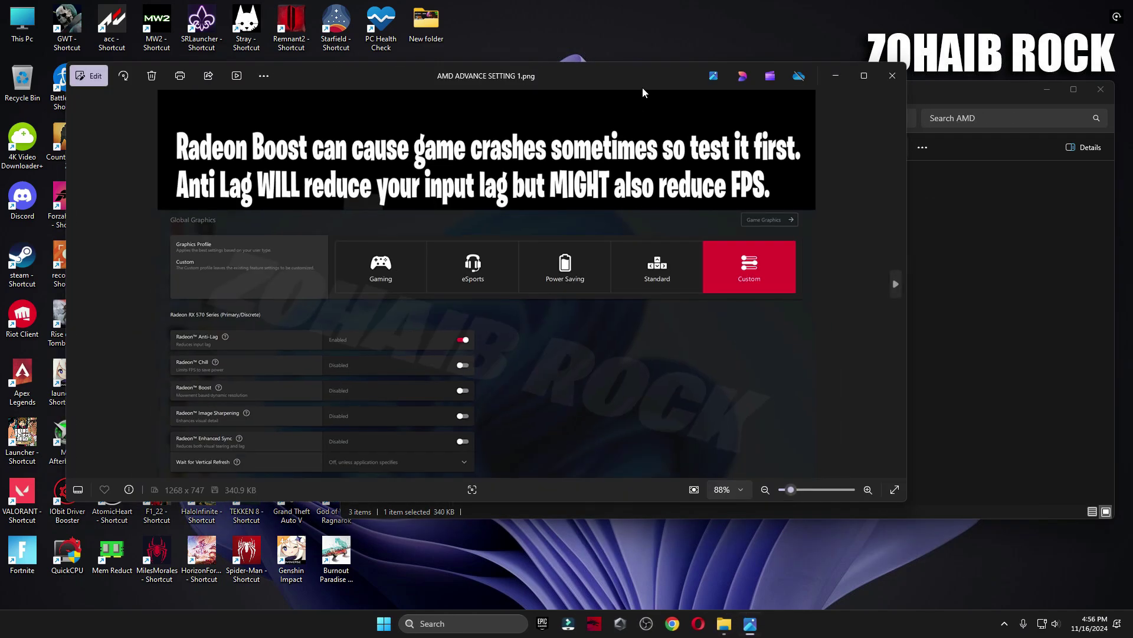
drag(629, 81, 633, 91)
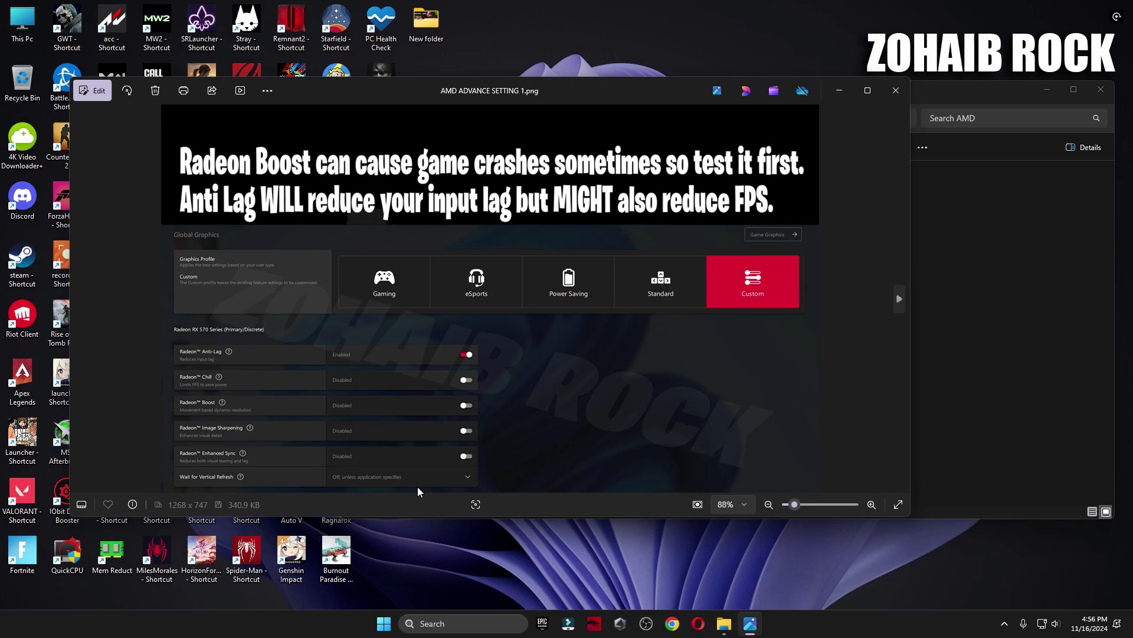
key(Right)
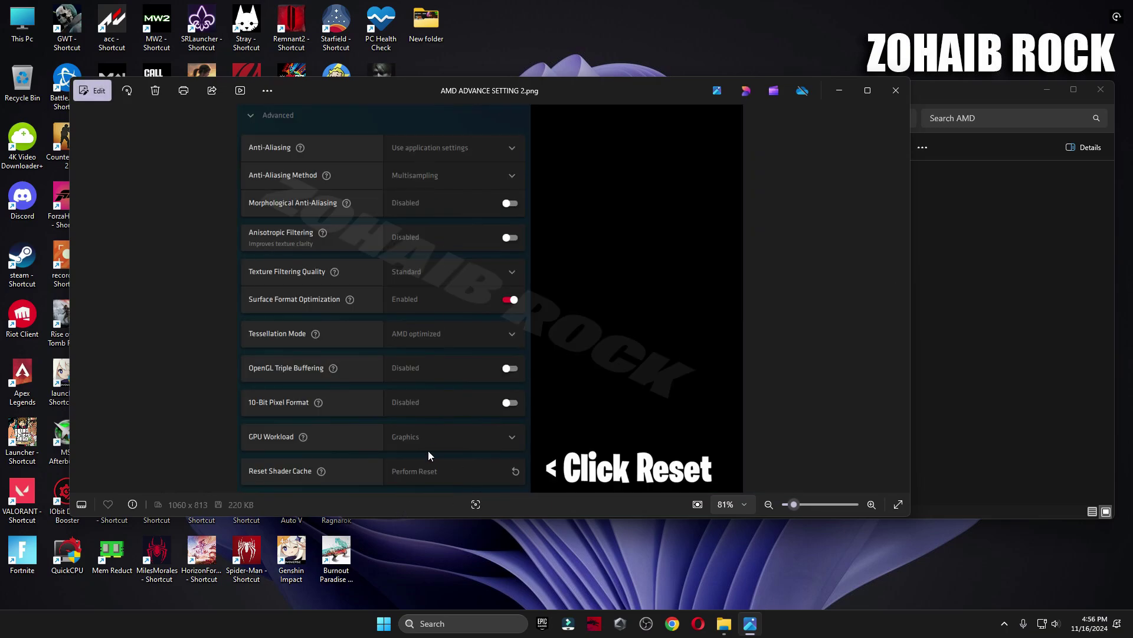
View AMD DISPLAY SETTING 3.png, then the INTEL folder's images through Intel HD Graphics Control Panel.png
key(Right)
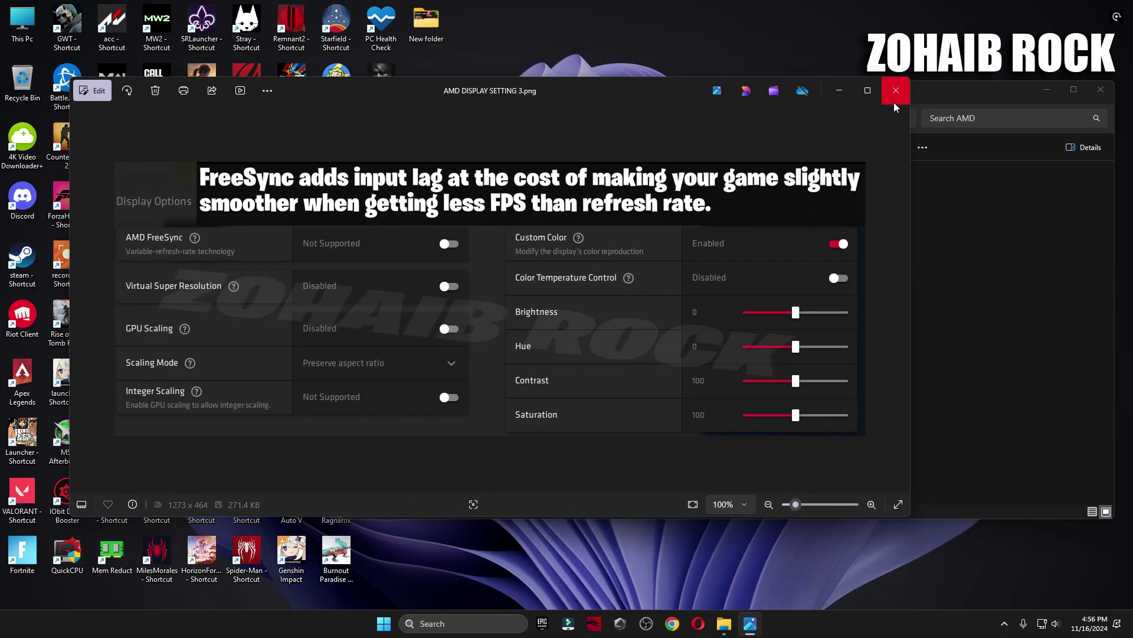
click(893, 100)
double_click(696, 271)
double_click(507, 208)
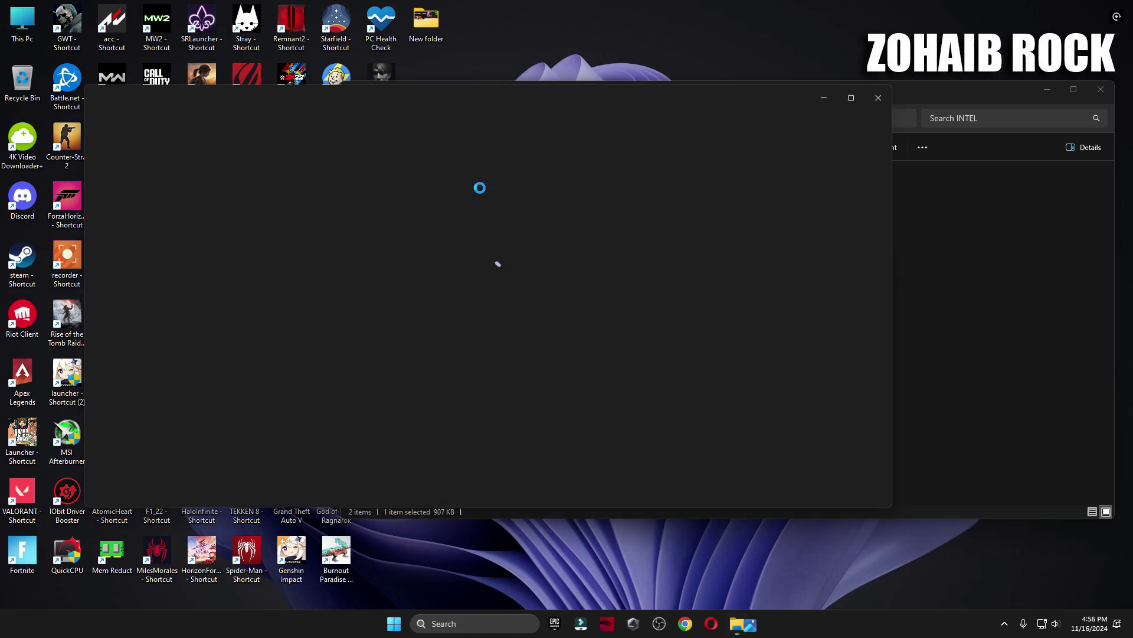
key(Right)
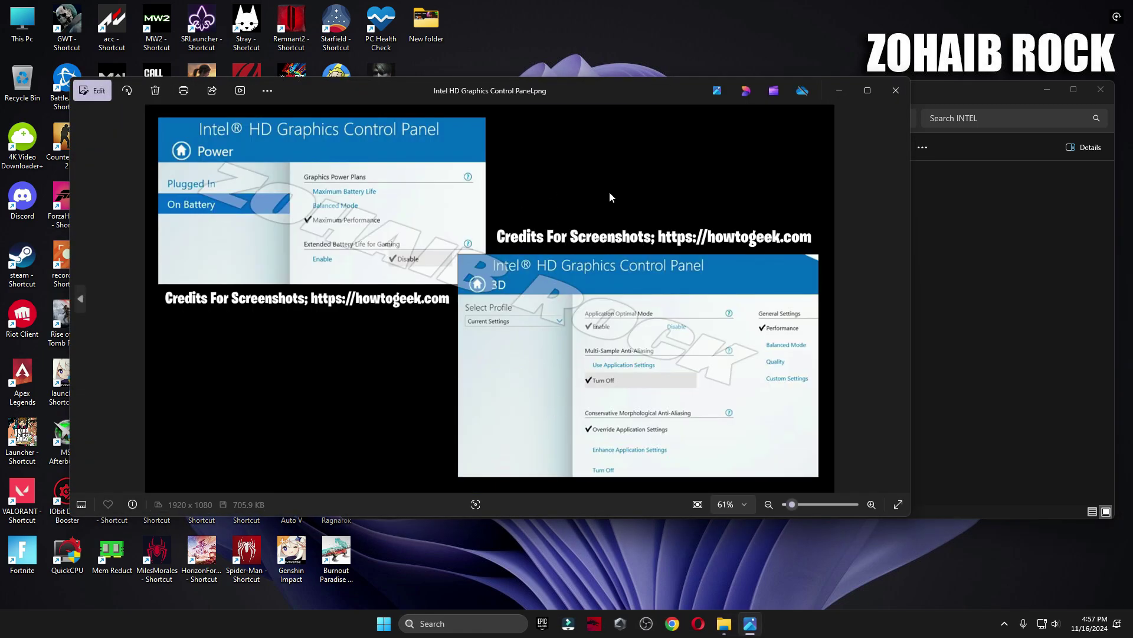
click(895, 91)
View NVIDIA Settings (Manage 3D Settings).jpg from the NVIDIA folder and close the folder window
key(alt+Left)
double_click(873, 242)
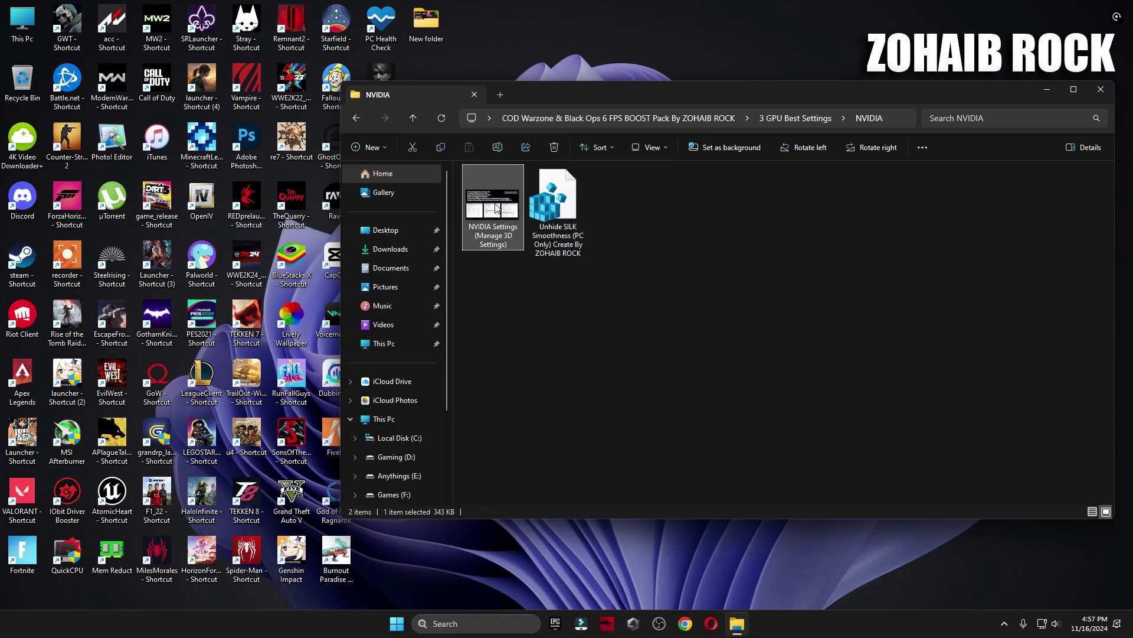
double_click(488, 200)
click(1101, 90)
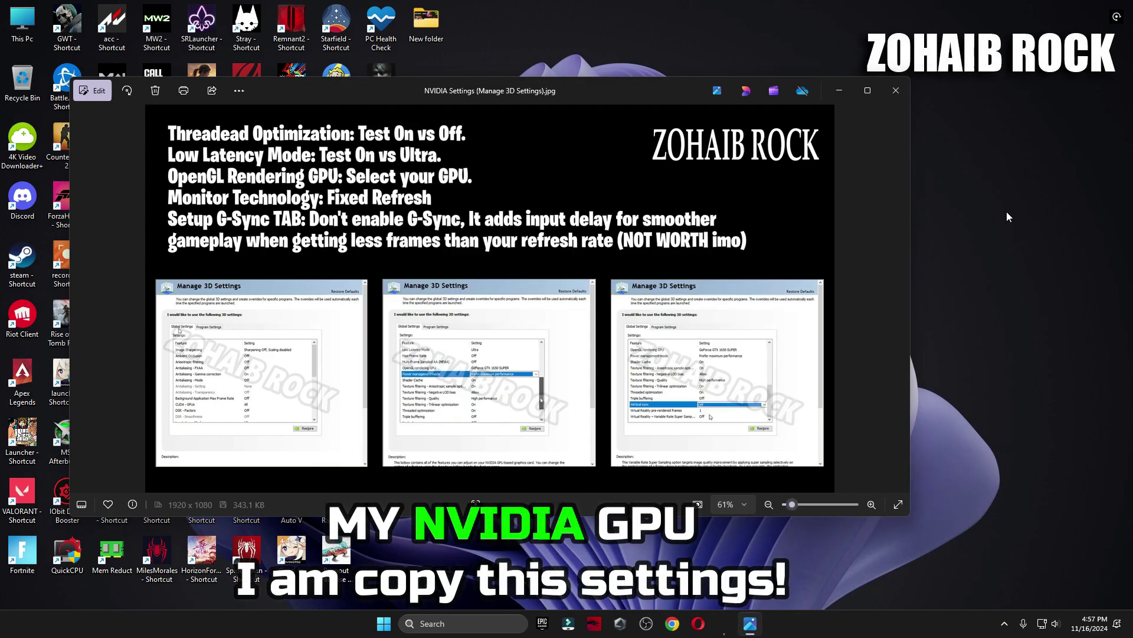
Open the NVIDIA Control Panel from the desktop and close the settings image
right_click(1005, 215)
click(1031, 366)
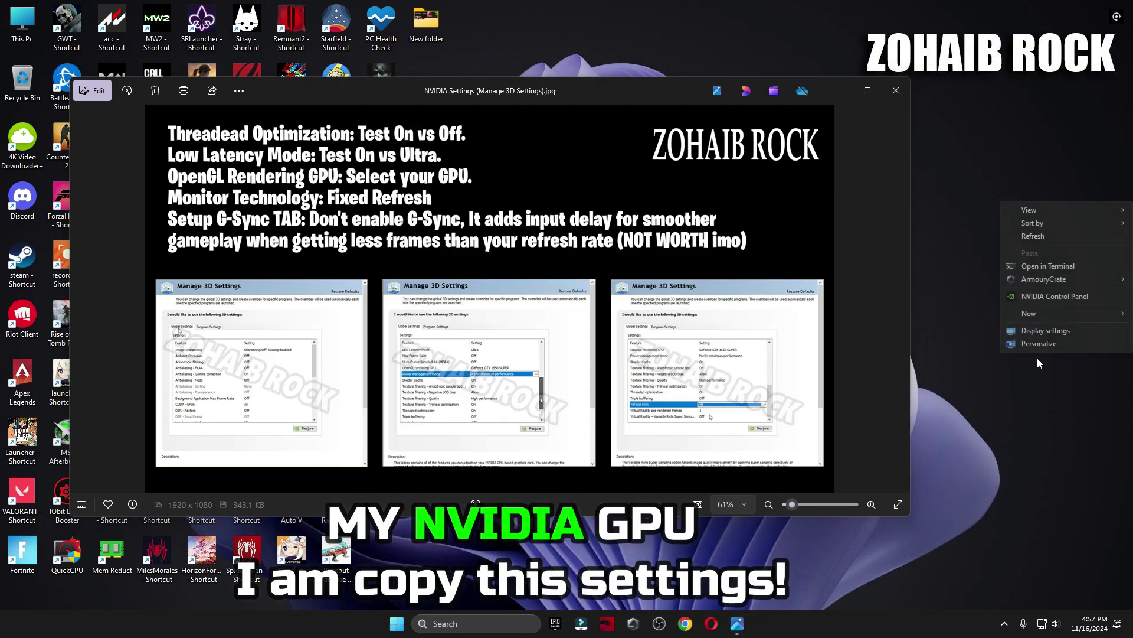
click(1076, 296)
click(898, 97)
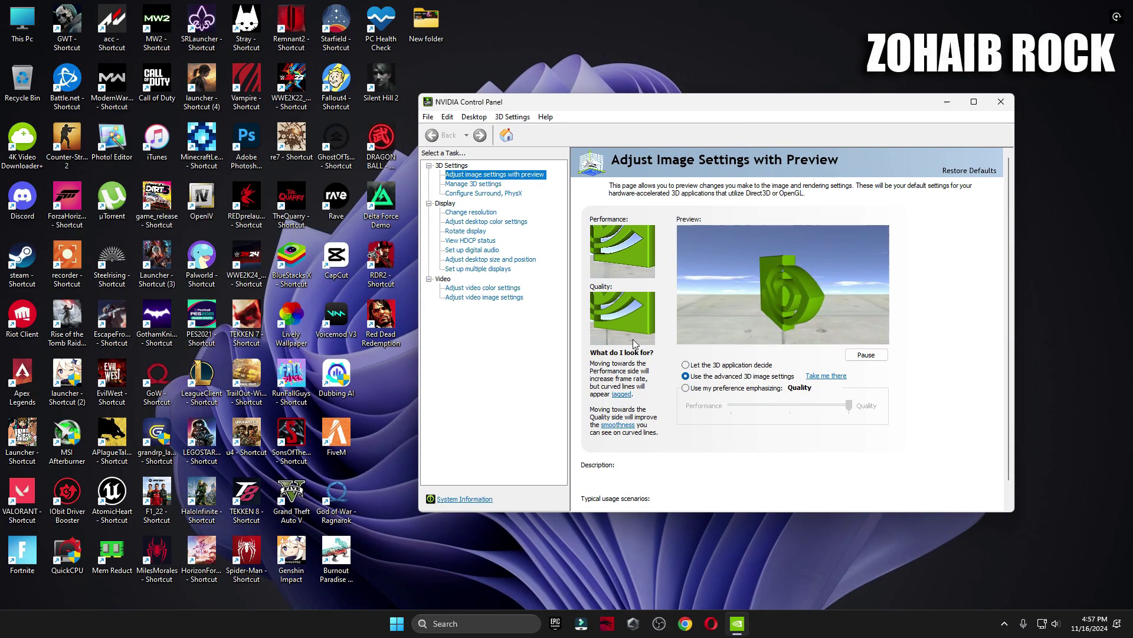
mouse_move(725, 381)
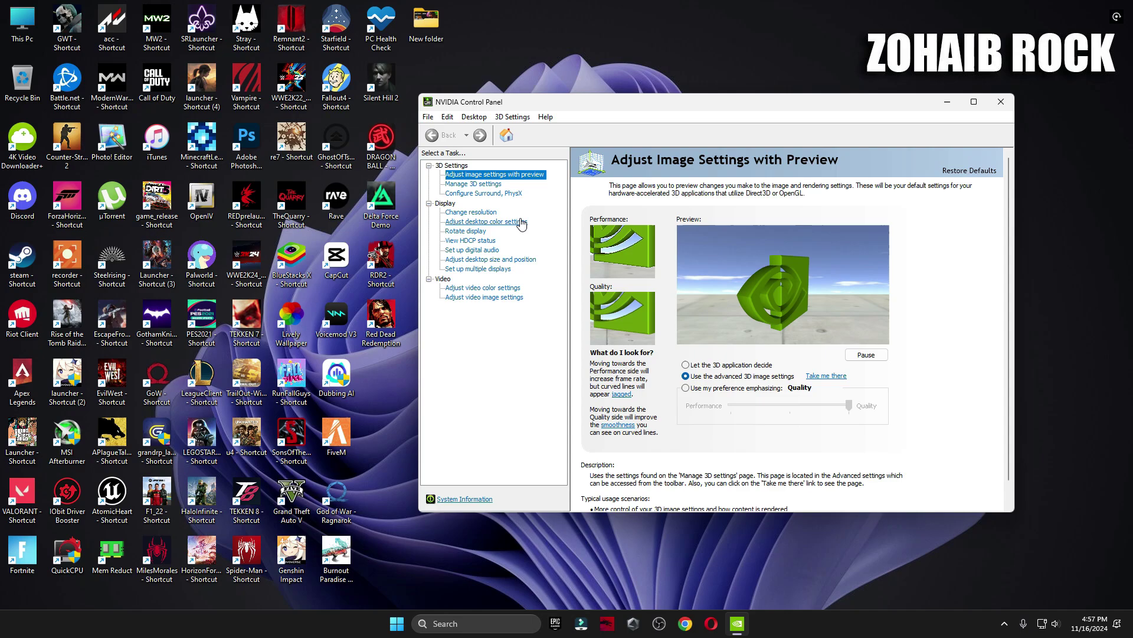
In the global Manage 3D settings, choose Highest available for Preferred refresh rate and select the Vertical sync setting
click(508, 184)
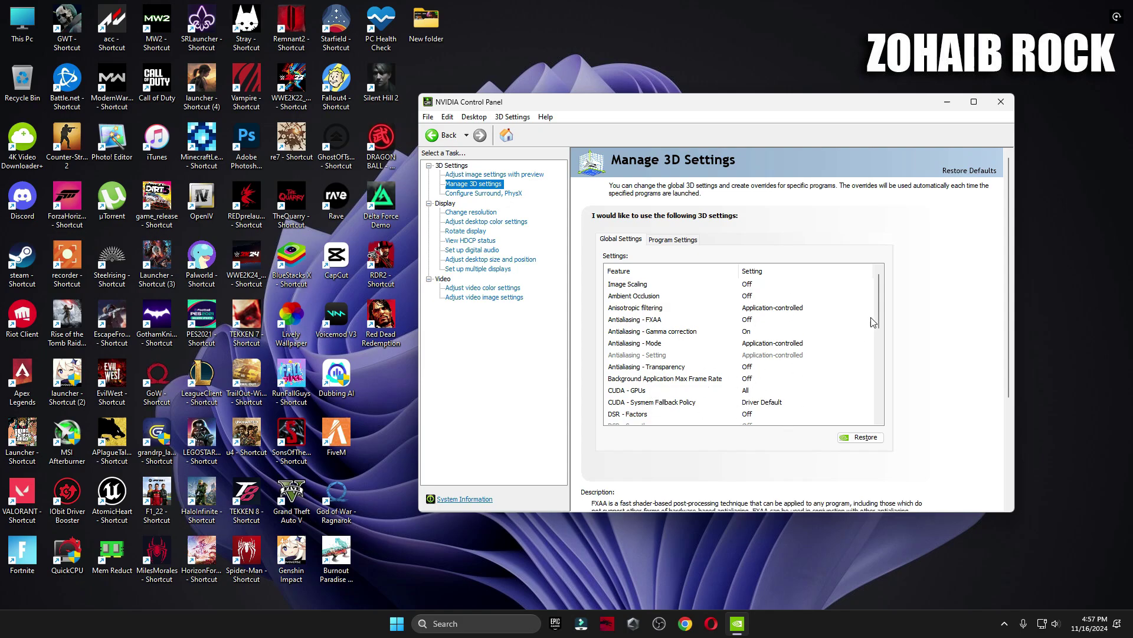
drag(882, 329, 875, 372)
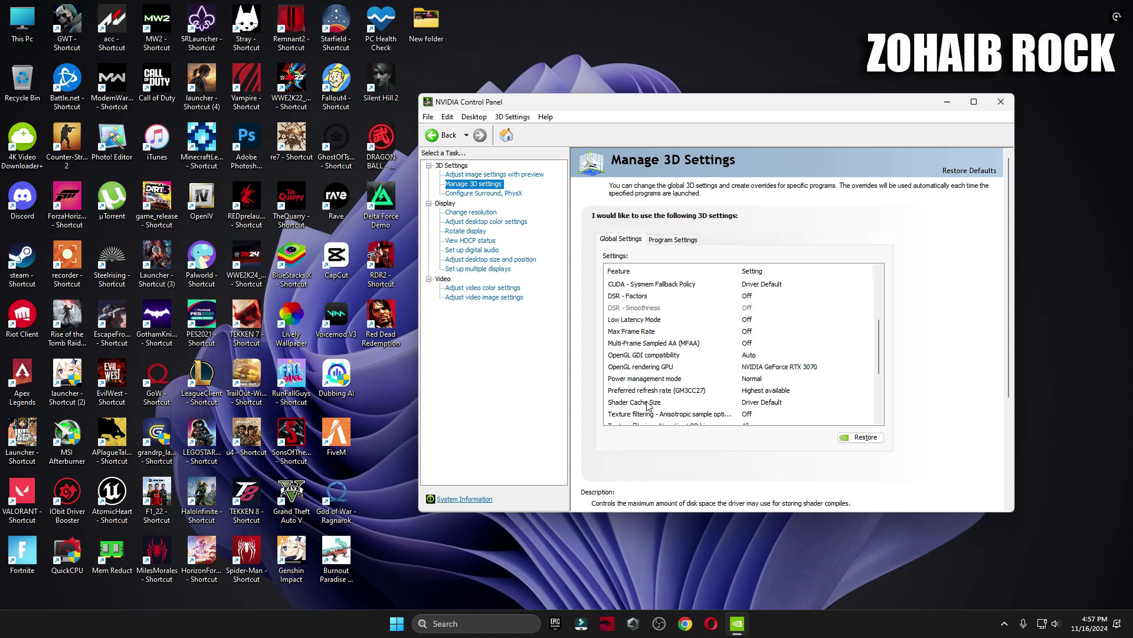
scroll(877, 362, down, 3)
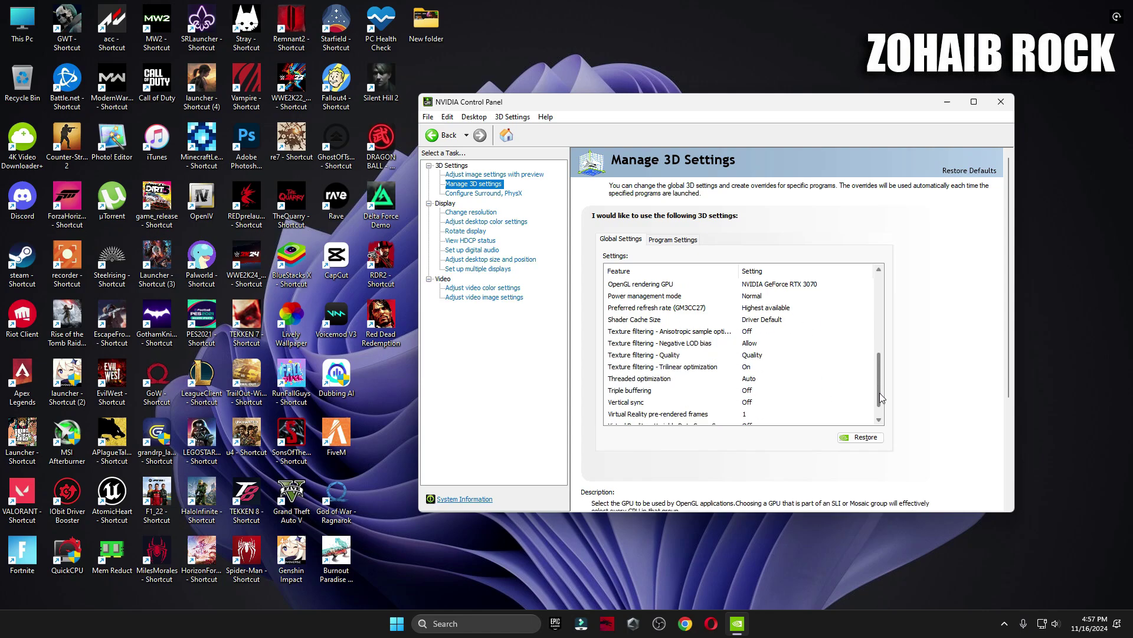
click(765, 308)
click(766, 310)
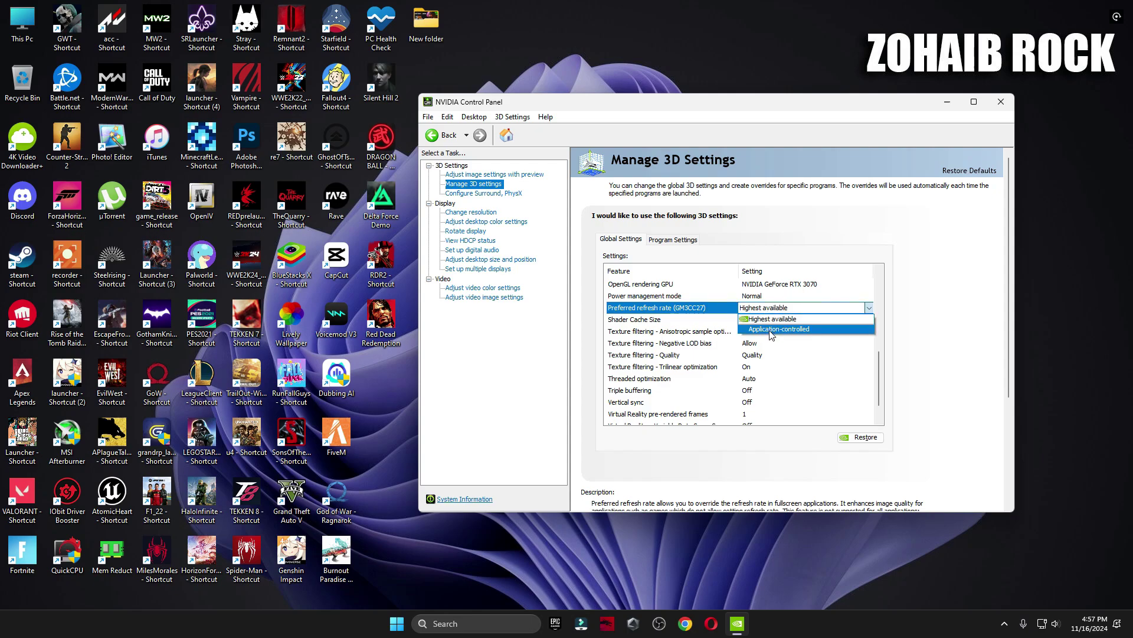
click(772, 321)
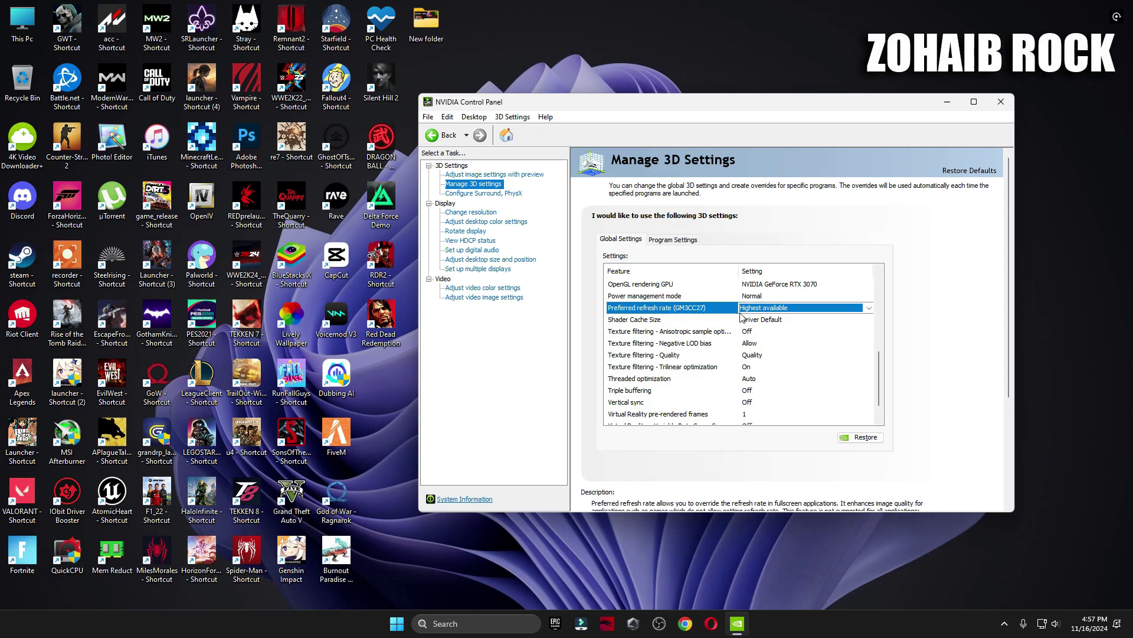
drag(880, 363, 879, 373)
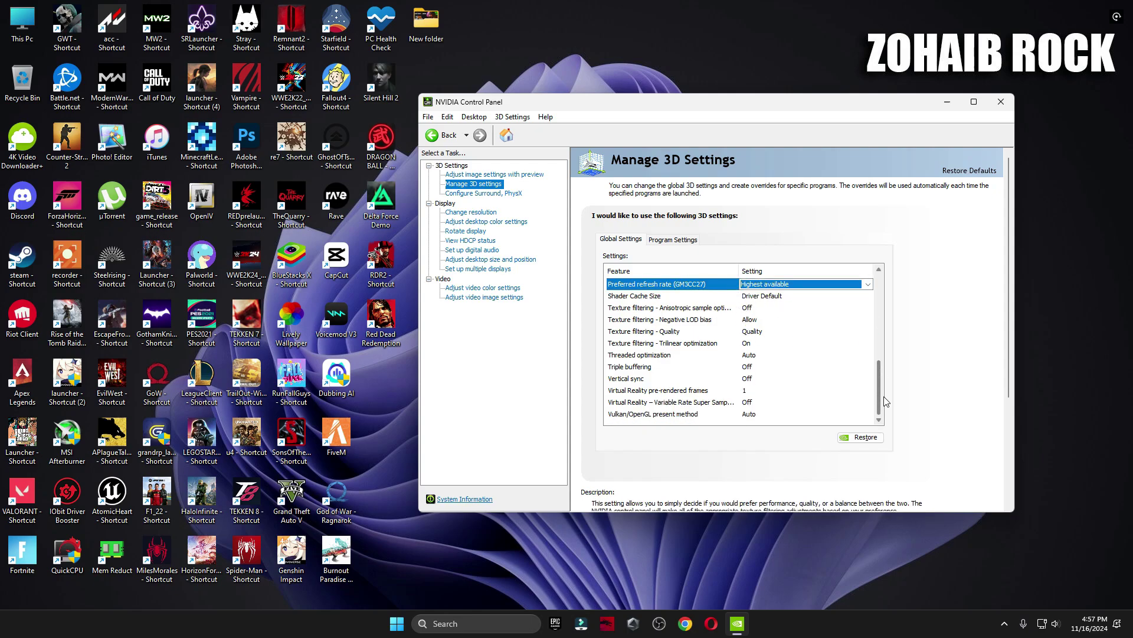
click(619, 383)
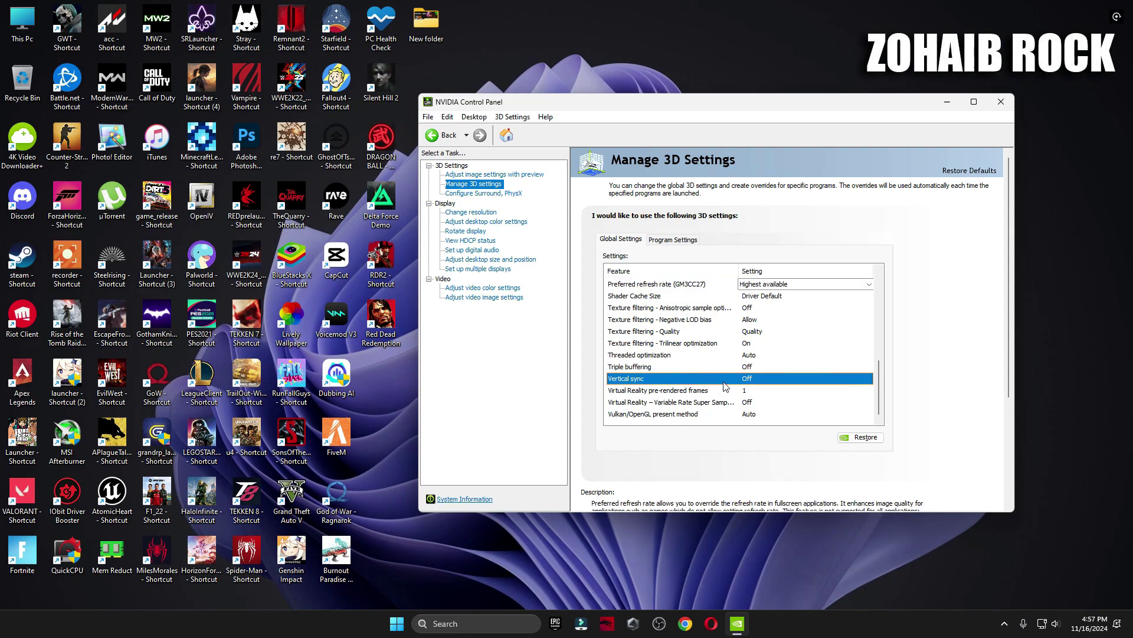
Check the PhysX processor selection on the Configure Surround, PhysX page
click(518, 194)
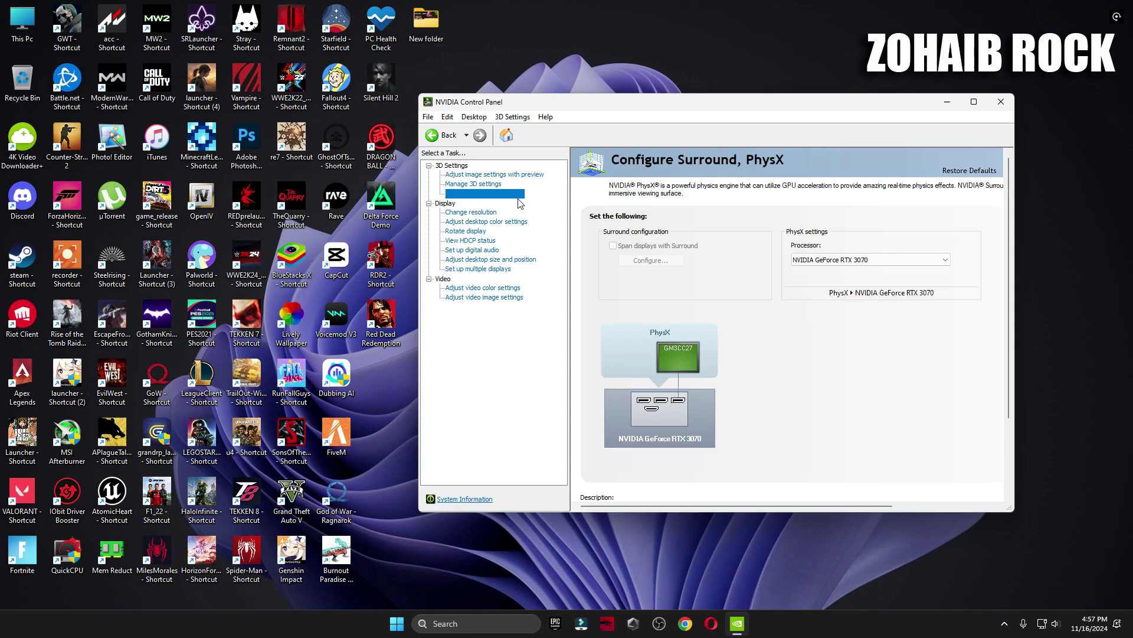
click(797, 260)
click(815, 247)
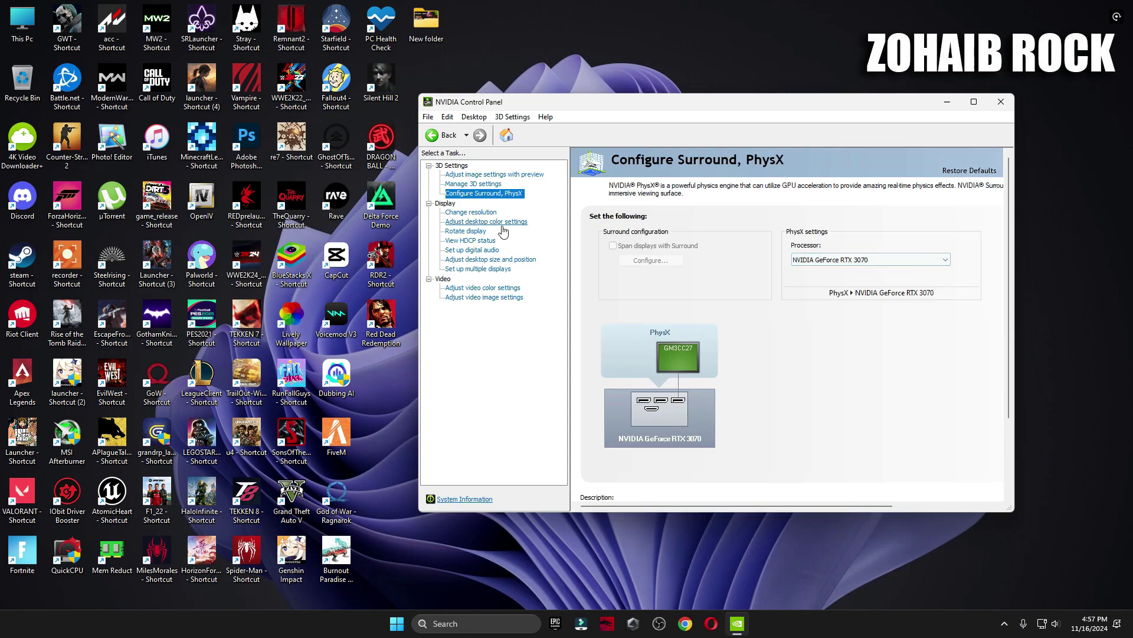
Review the display's resolution, refresh rate options and NVIDIA color settings on the Change resolution page
click(470, 212)
scroll(1000, 298, down, 5)
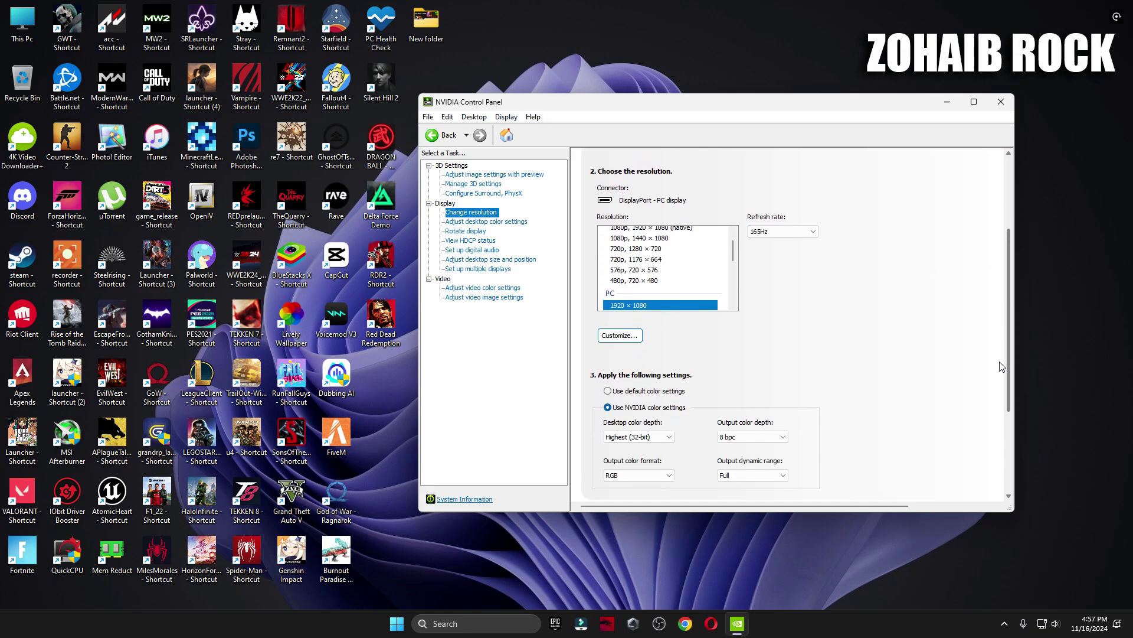
scroll(683, 255, down, 2)
click(767, 231)
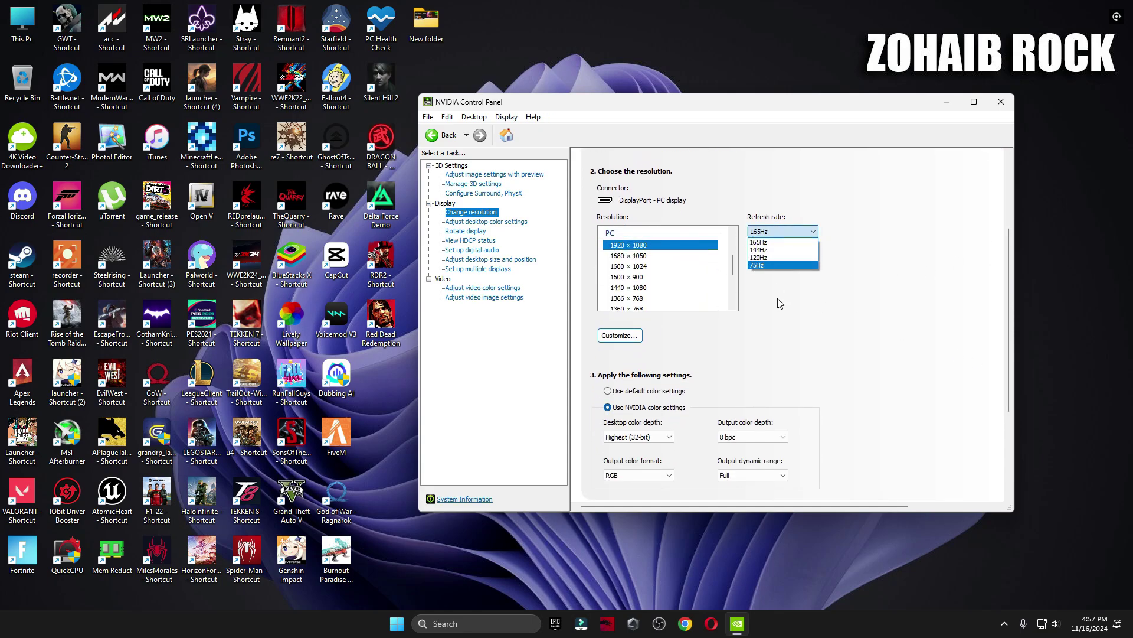
click(779, 301)
scroll(870, 301, down, 3)
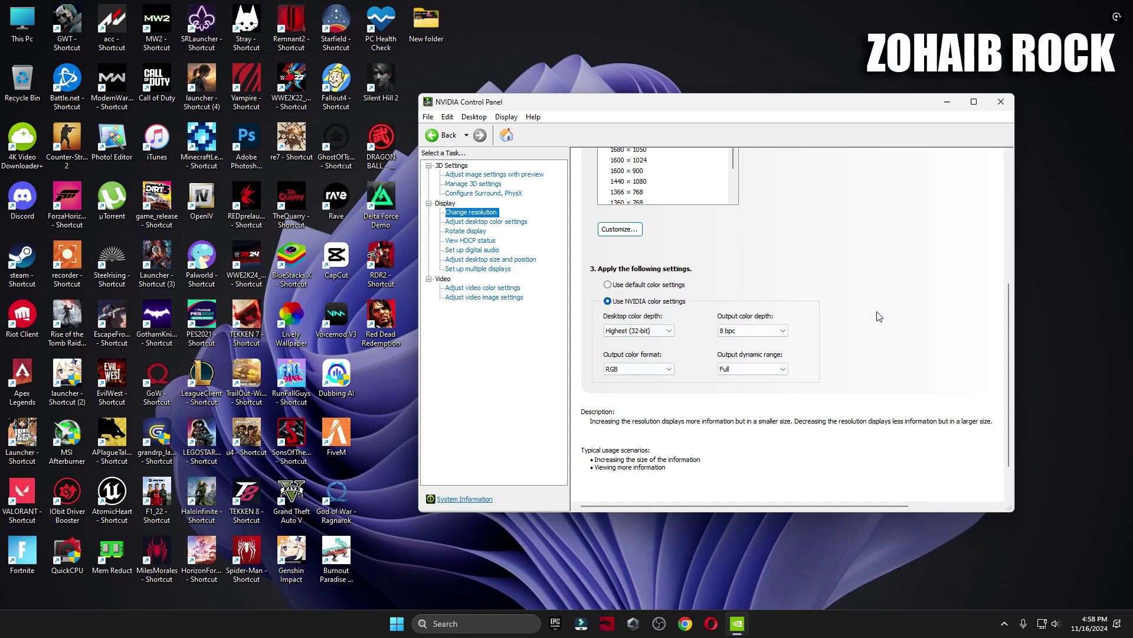
scroll(879, 316, down, 1)
Review the desktop color settings, display rotation, HDCP status and digital audio pages
click(488, 222)
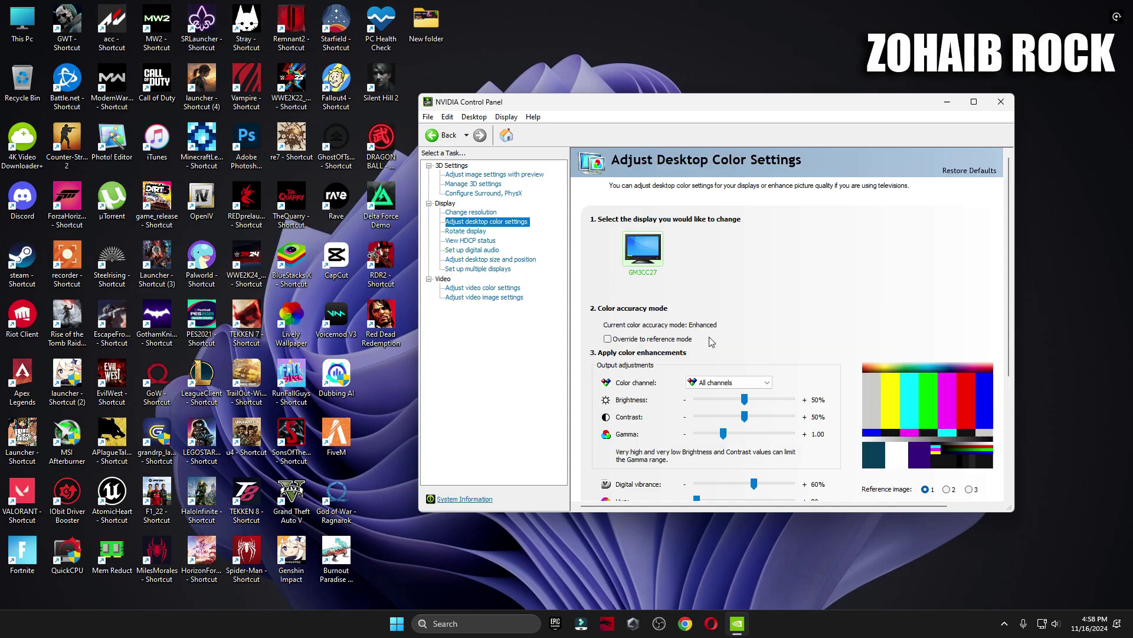
drag(1009, 294, 1011, 358)
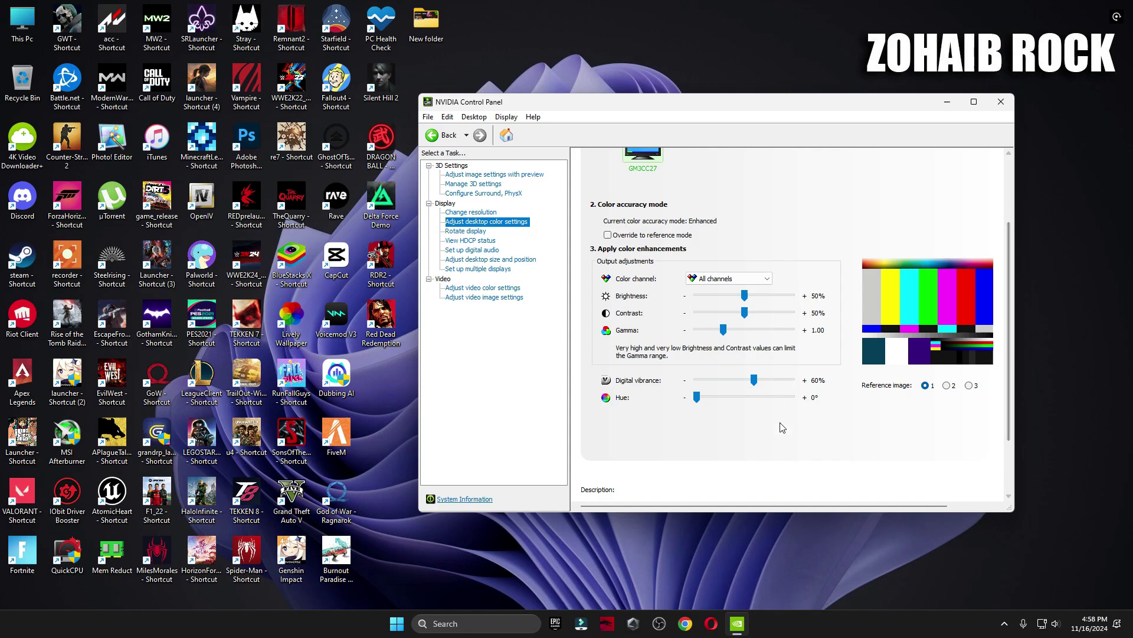
click(467, 231)
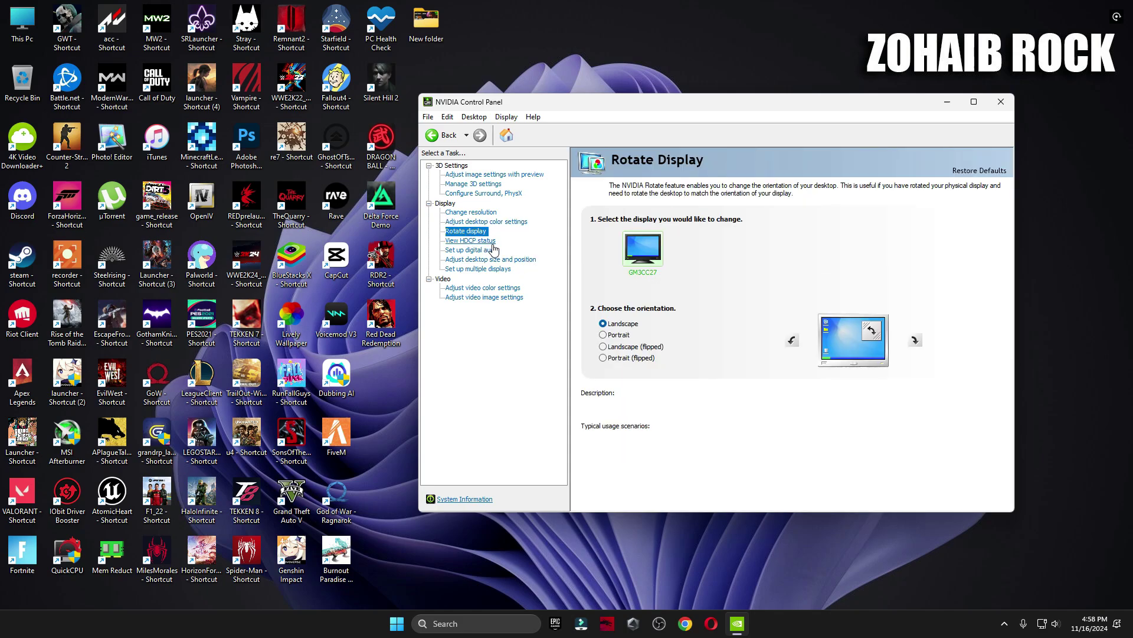
click(471, 240)
click(472, 250)
Review the desktop scaling, multiple displays, video color, video image and image preview pages, and close the NVIDIA Control Panel
click(490, 259)
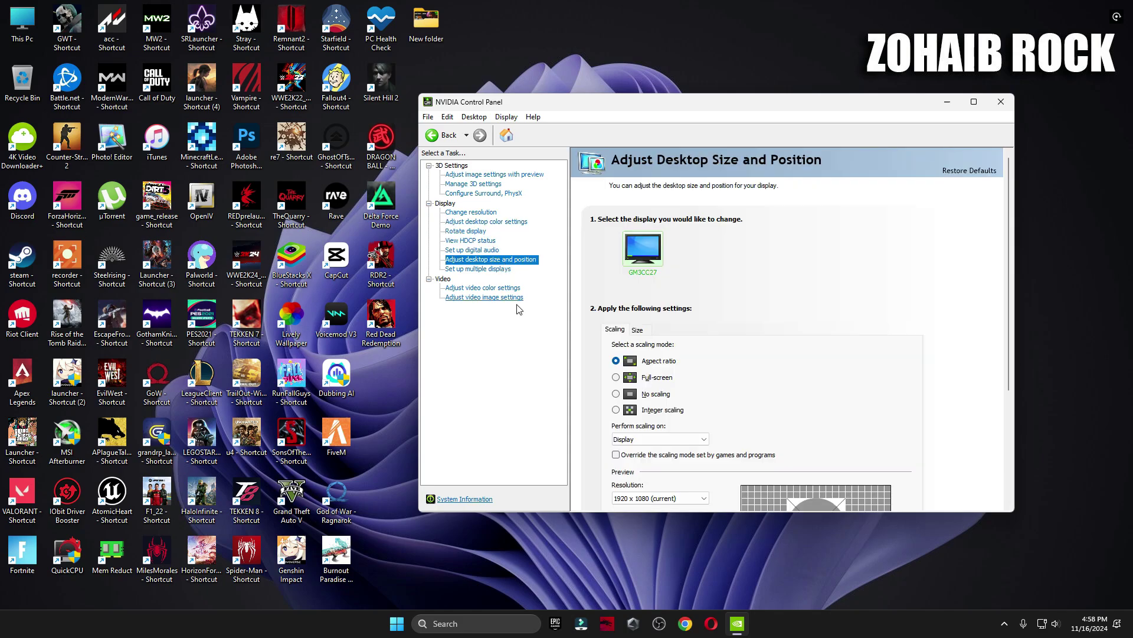
drag(1013, 290, 1004, 325)
click(490, 269)
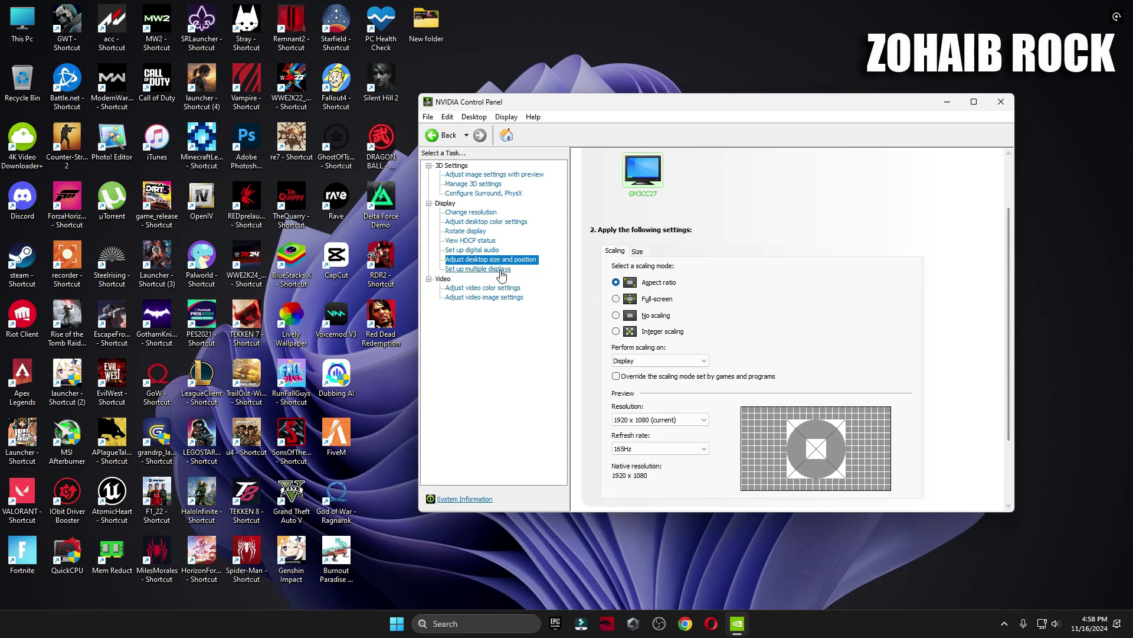
click(487, 289)
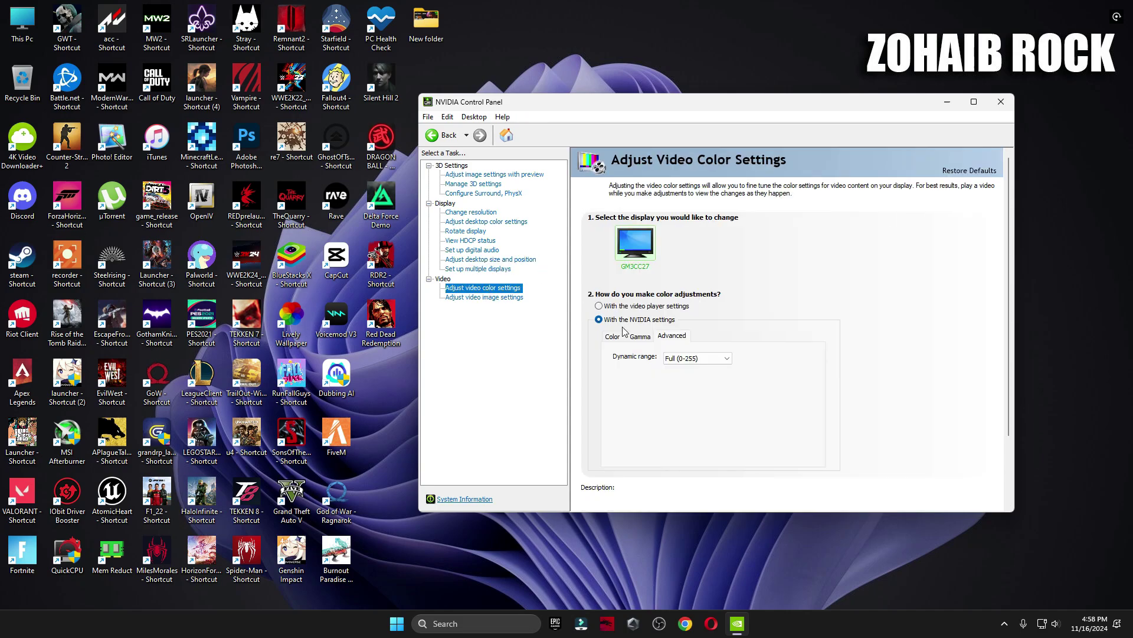
click(487, 298)
click(494, 174)
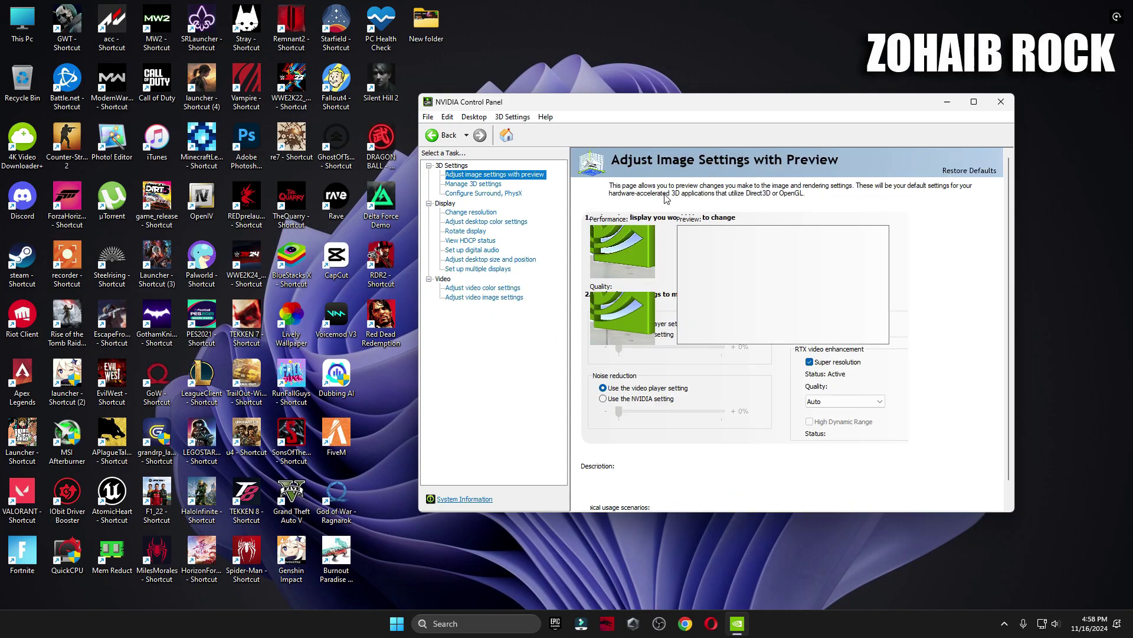
click(1001, 102)
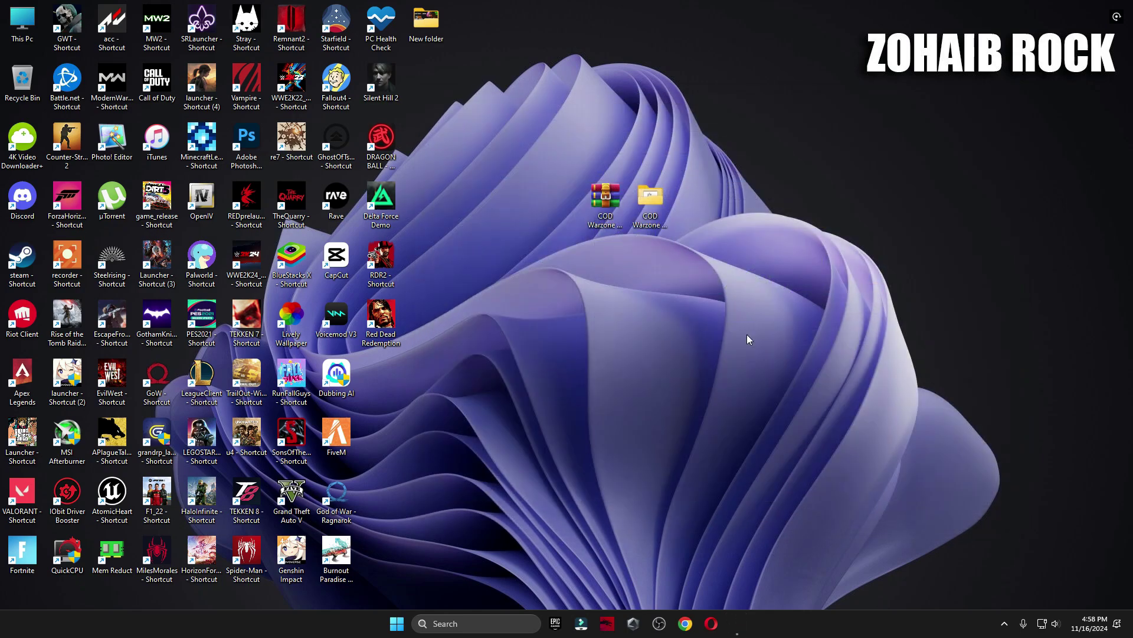
Open the NVIDIA app, check its Drivers page for a newer graphics driver, and close the app
click(499, 622)
text(nvi)
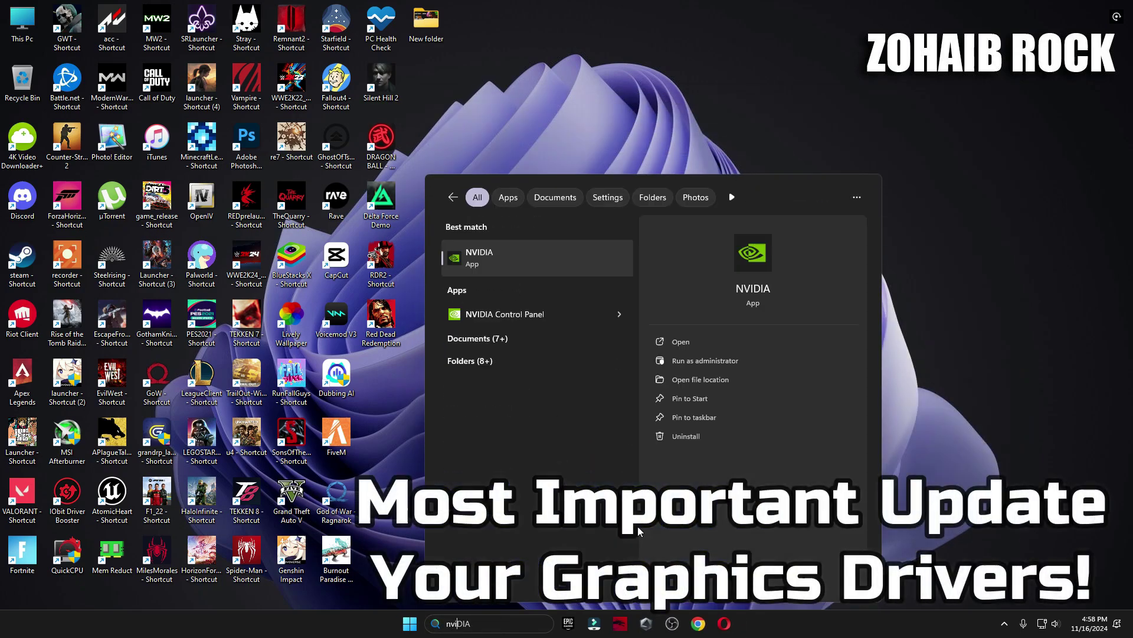
key(Return)
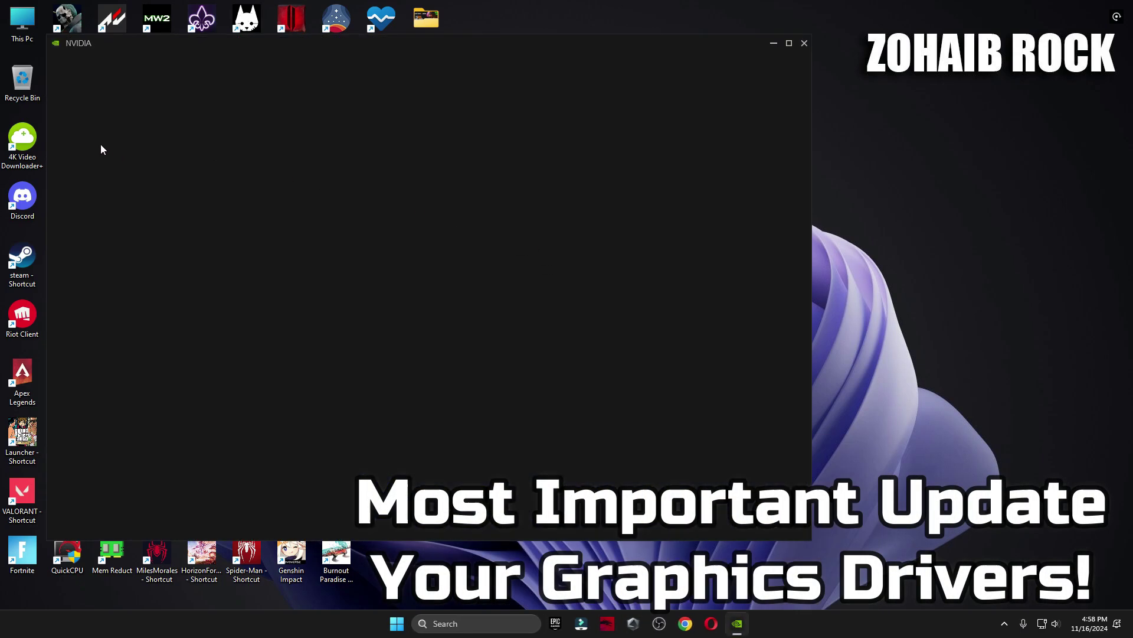
click(90, 115)
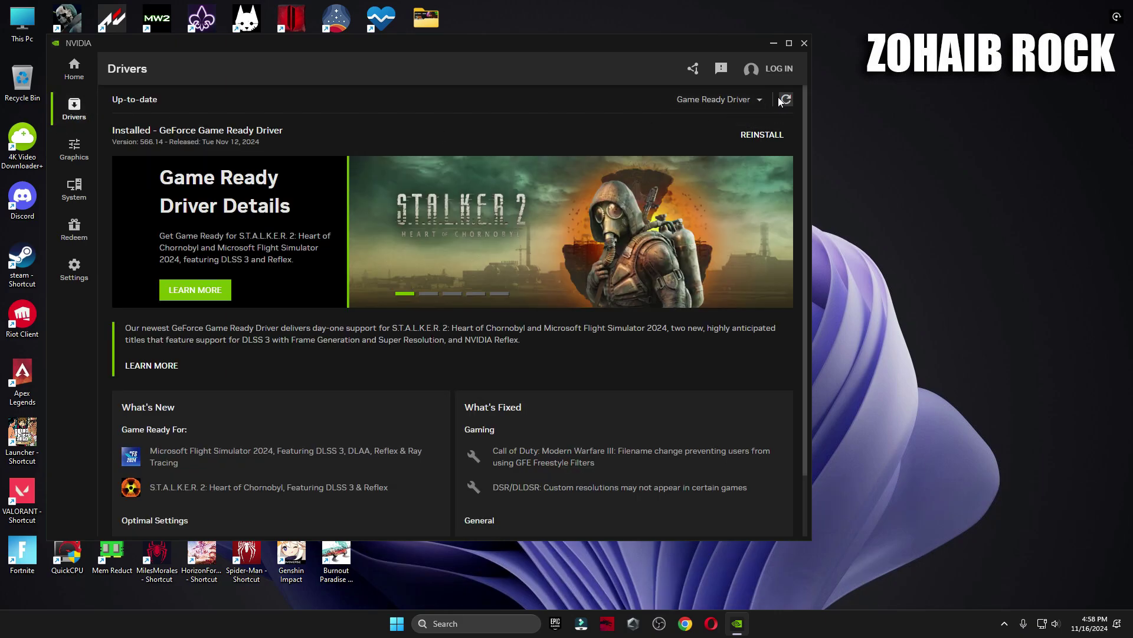
click(784, 98)
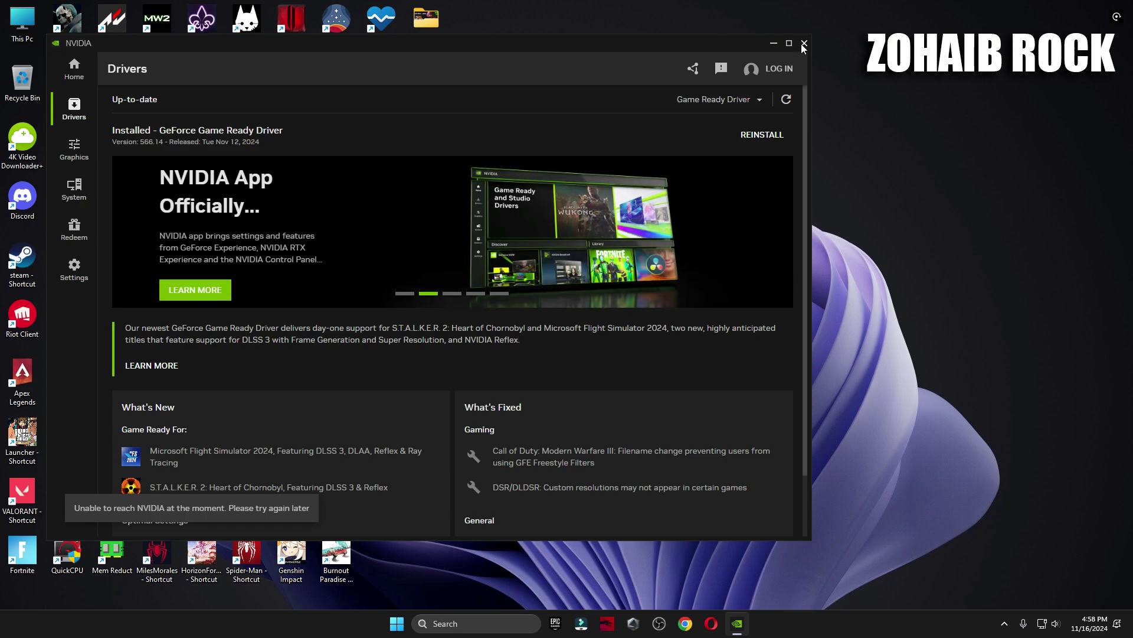
click(803, 43)
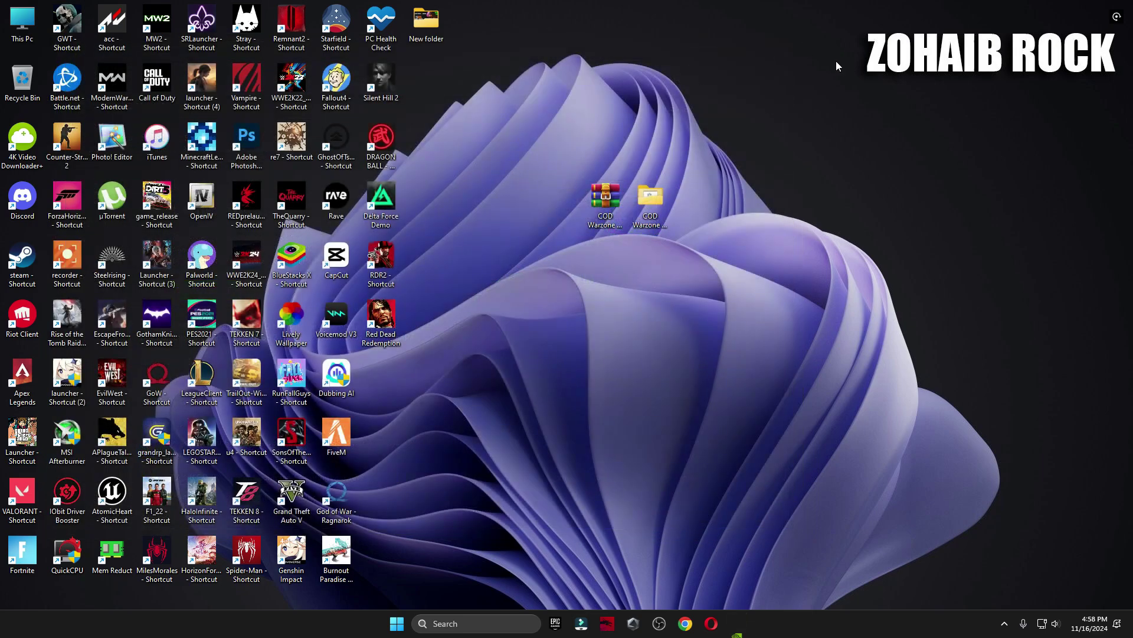
Launch Timer Resolution from the pack's 4 Latency folder, set the resolution to Maximum, and minimize its window to keep it running
double_click(639, 205)
double_click(496, 234)
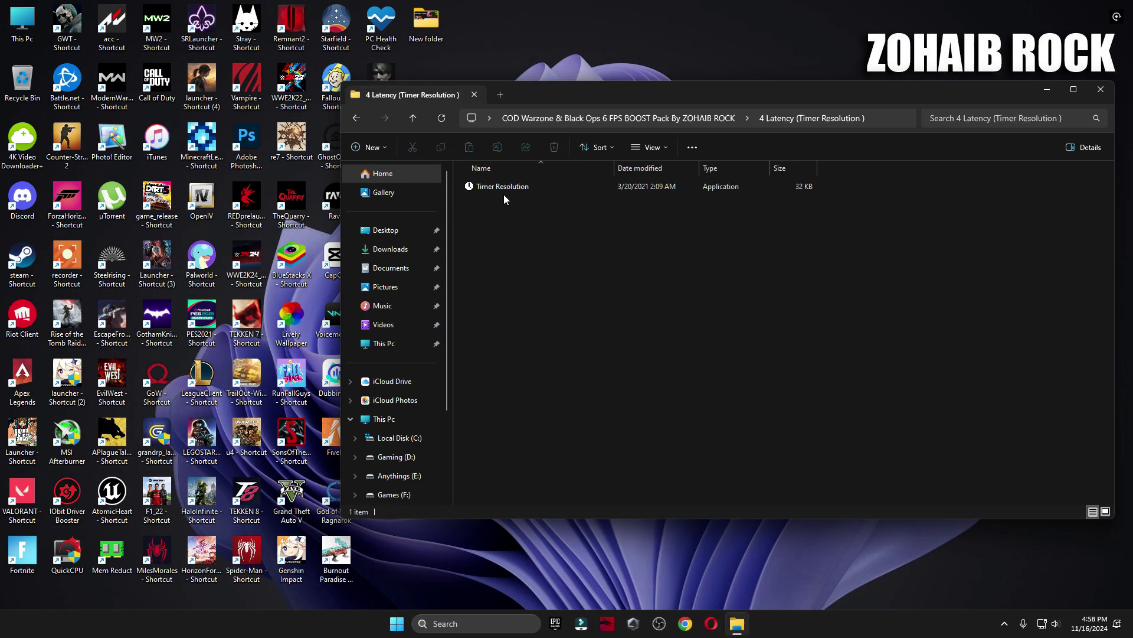
double_click(502, 187)
drag(552, 258, 695, 248)
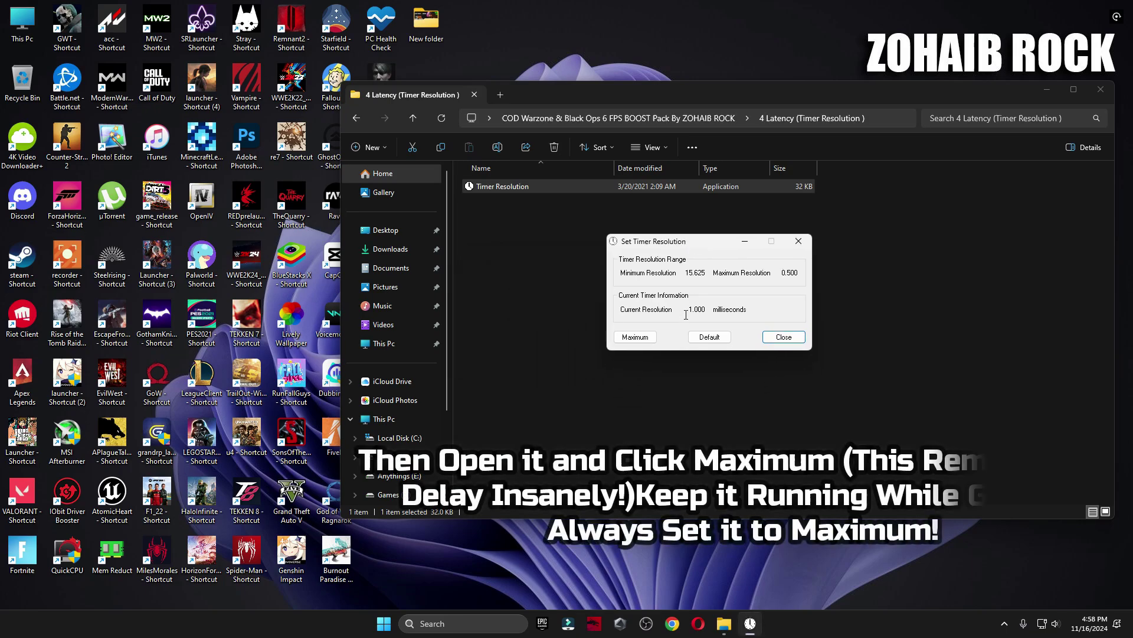
drag(686, 315, 726, 342)
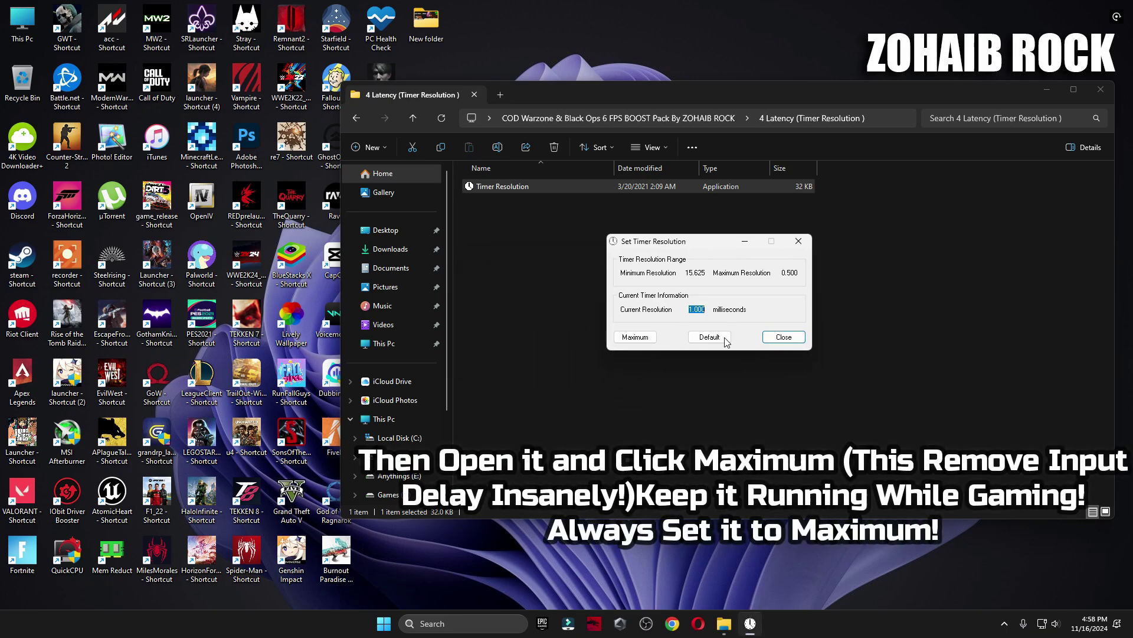
click(638, 338)
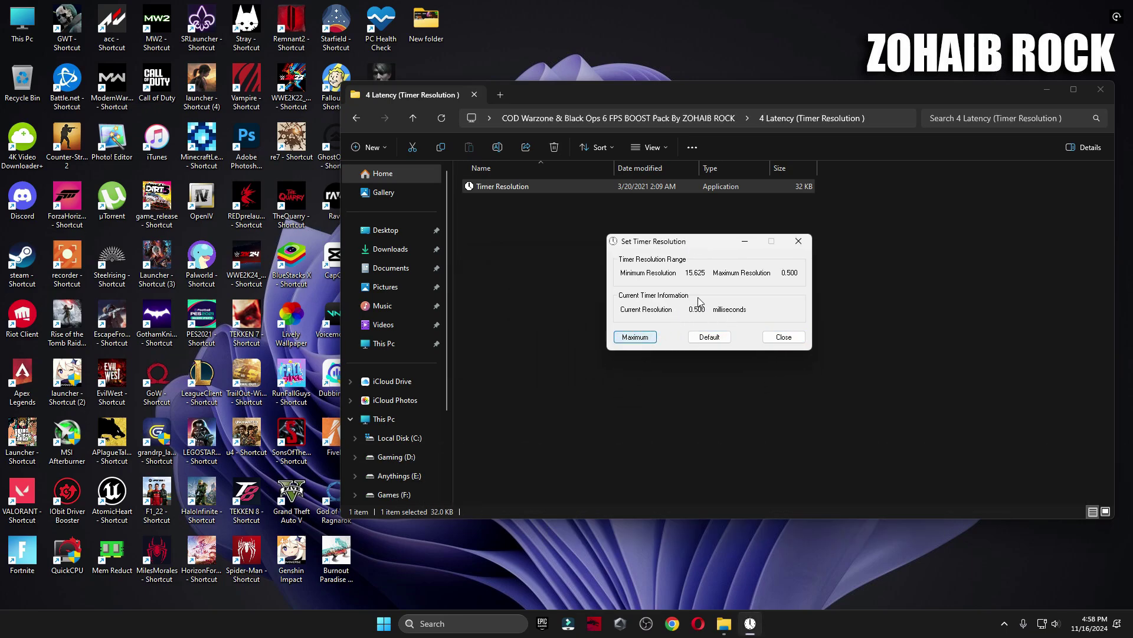
click(736, 239)
Browse to the 5 Power Plan folder's x64bit Quick-CPU installer, launch the already installed Quick CPU with administrator rights, and close the folder
key(BackSpace)
double_click(523, 254)
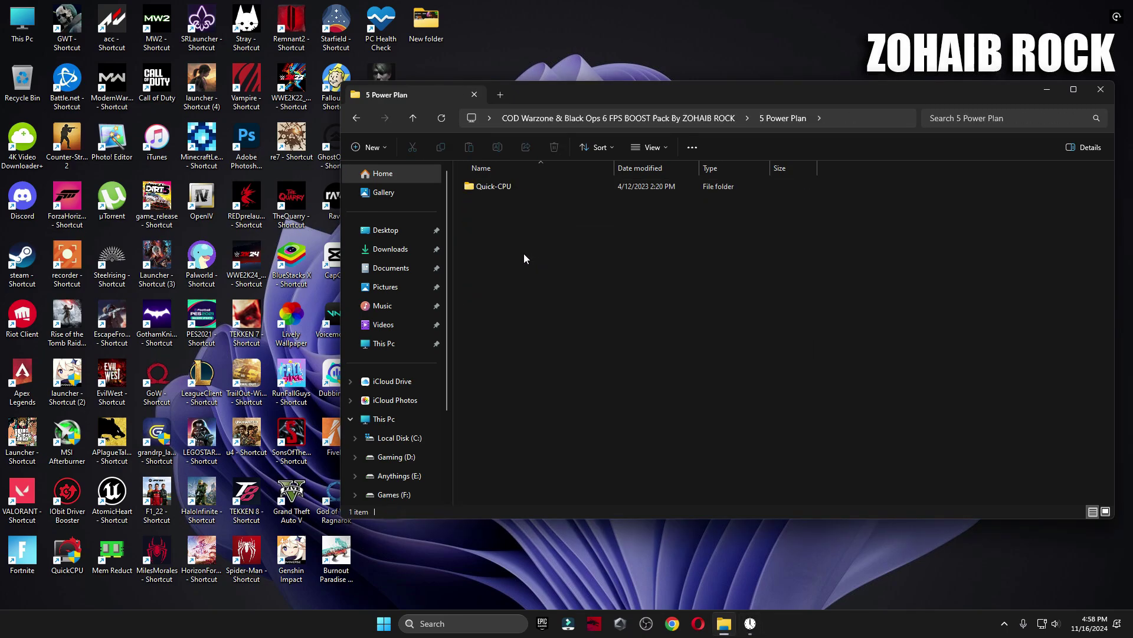
click(486, 186)
double_click(486, 186)
double_click(487, 202)
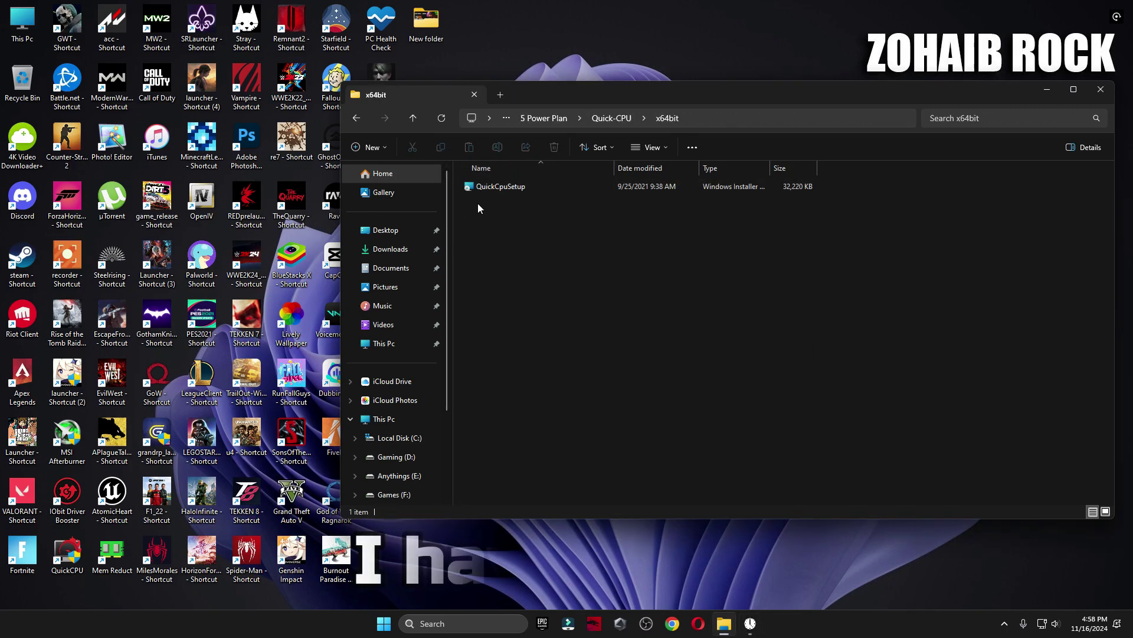
double_click(76, 556)
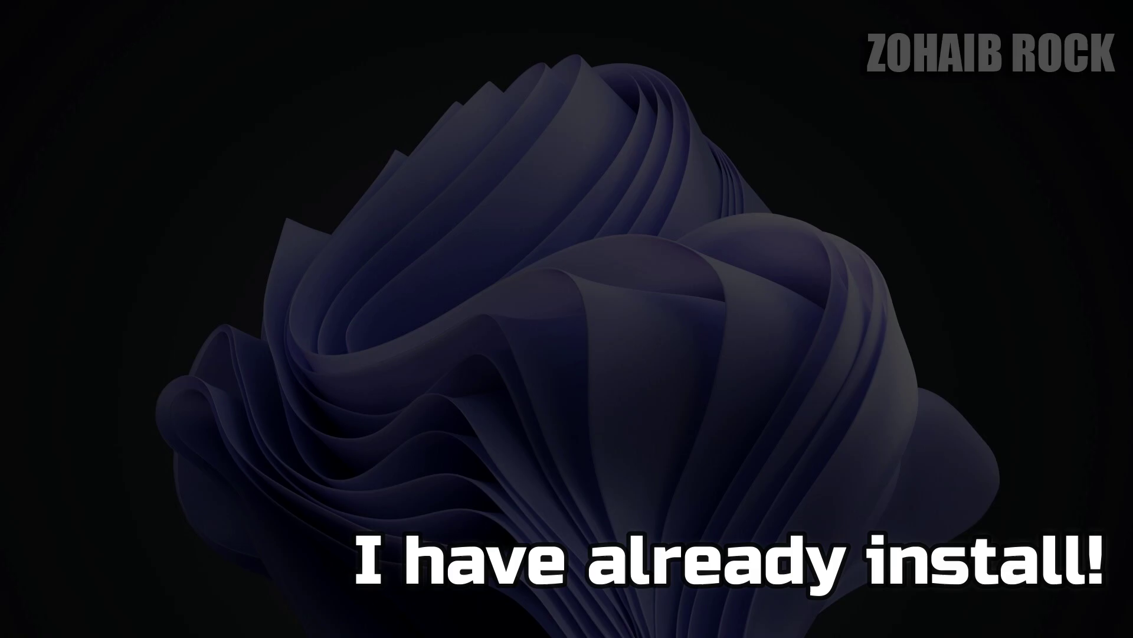
click(638, 410)
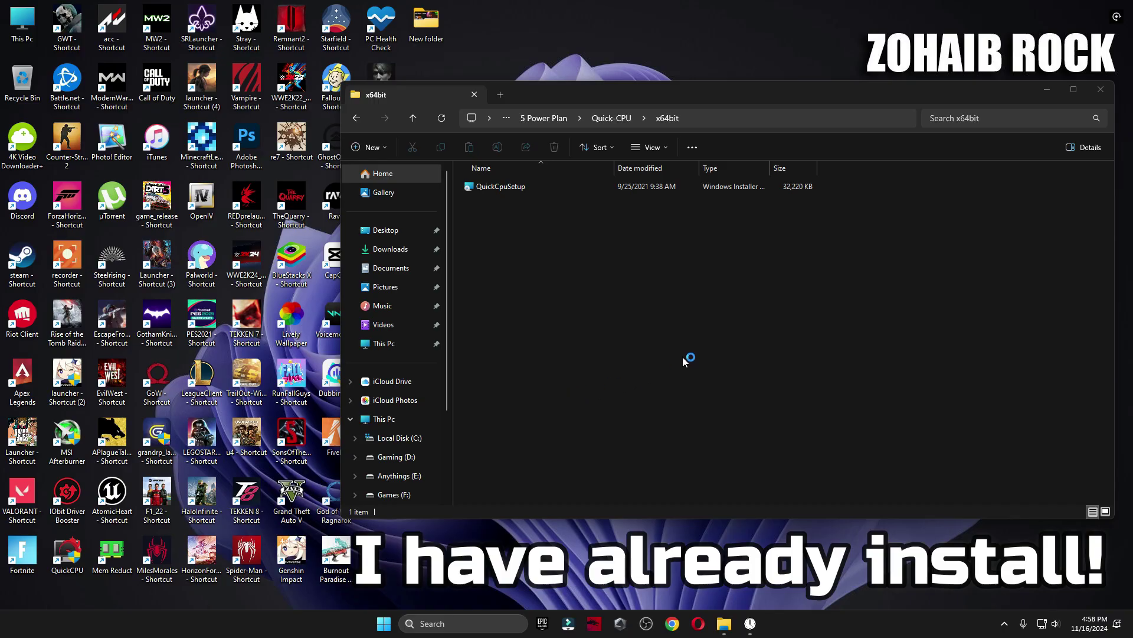
click(1101, 89)
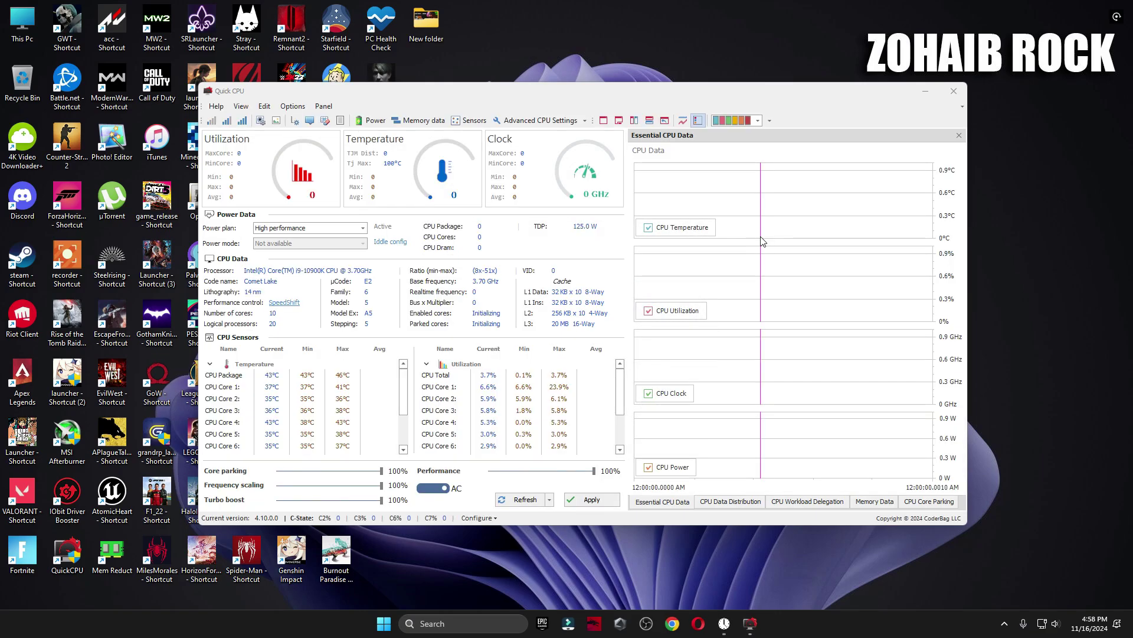
Select the High performance power plan in Quick CPU, keep frequency scaling at 100%, and apply the settings
click(324, 230)
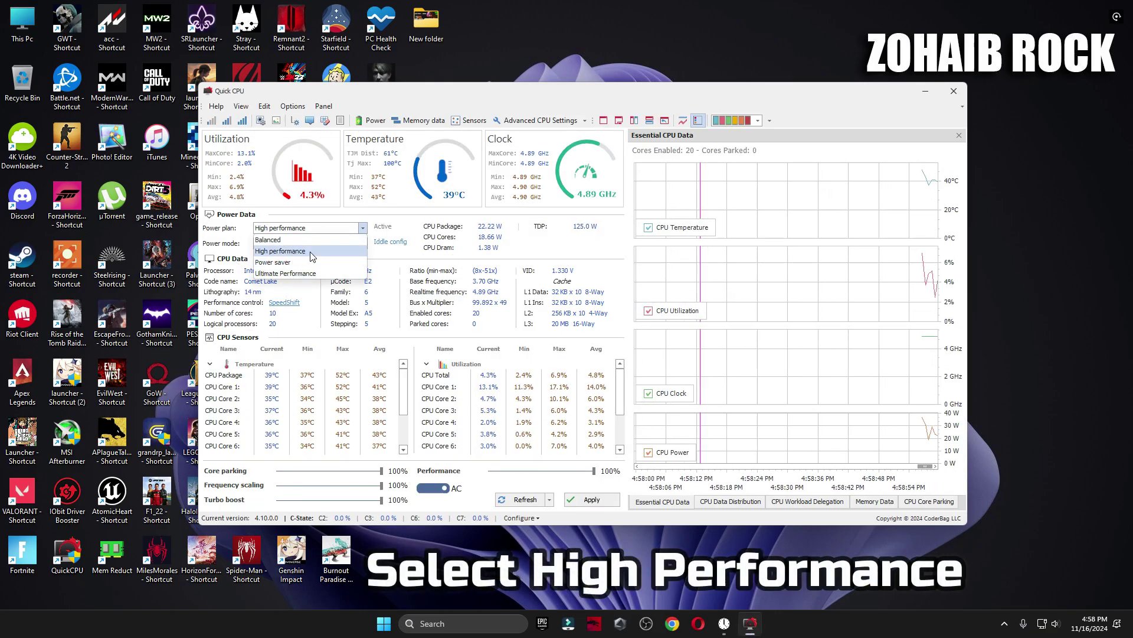
click(311, 250)
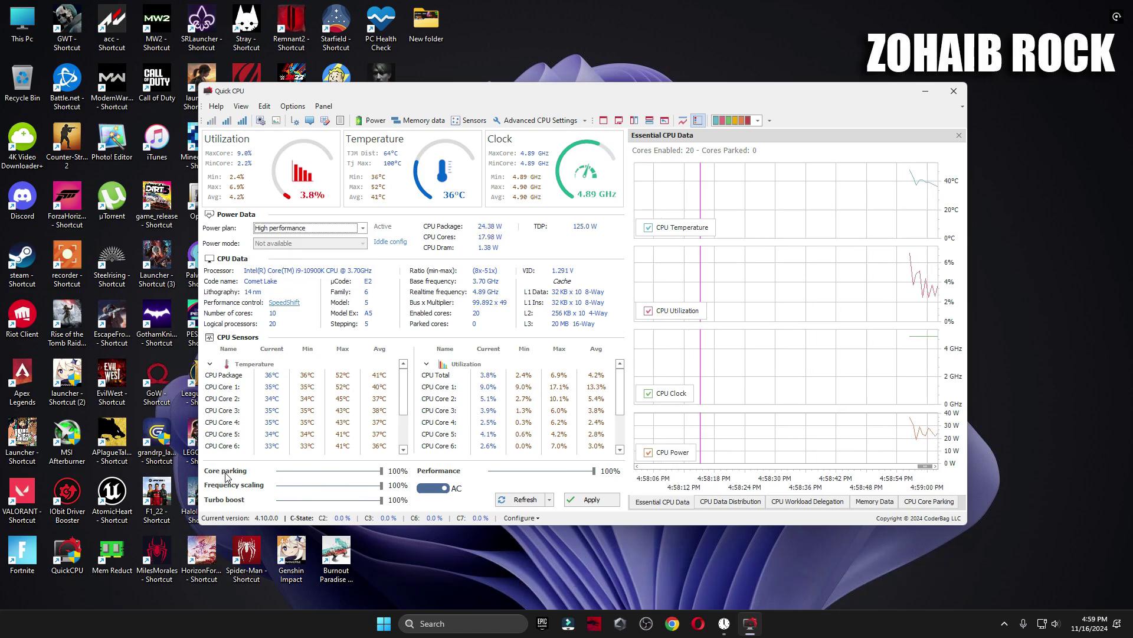
drag(381, 484, 278, 485)
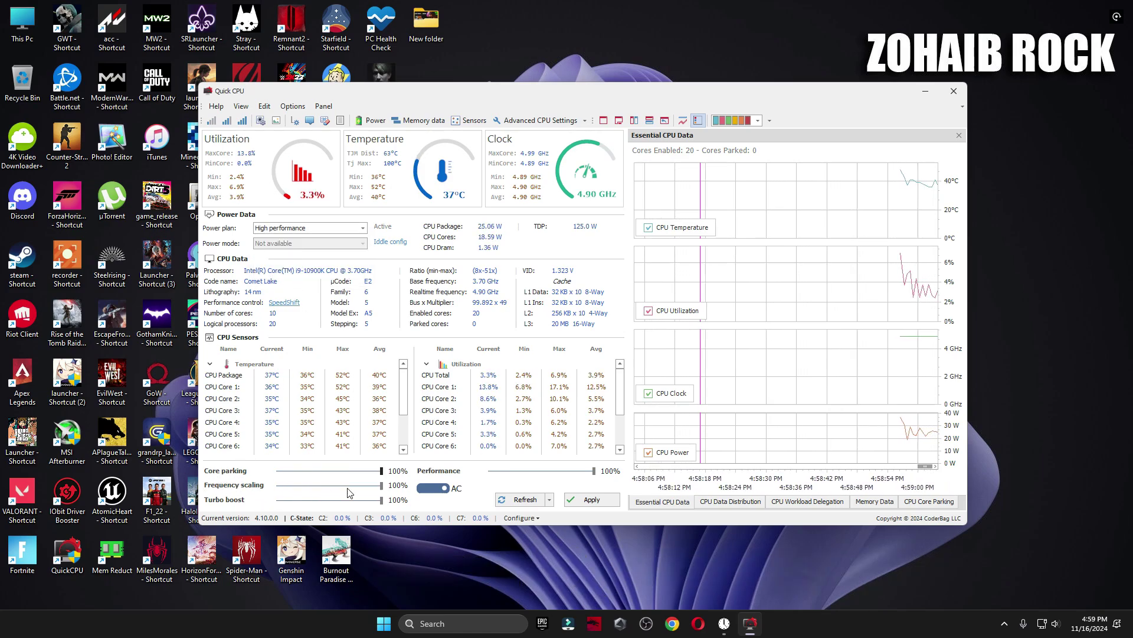
key(End)
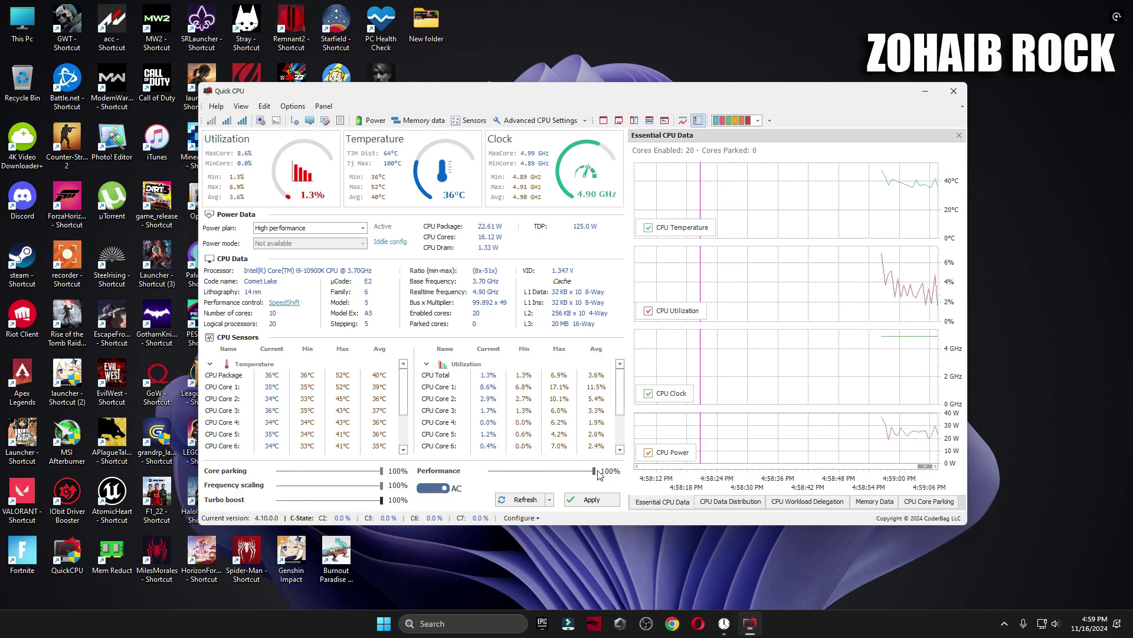
click(592, 499)
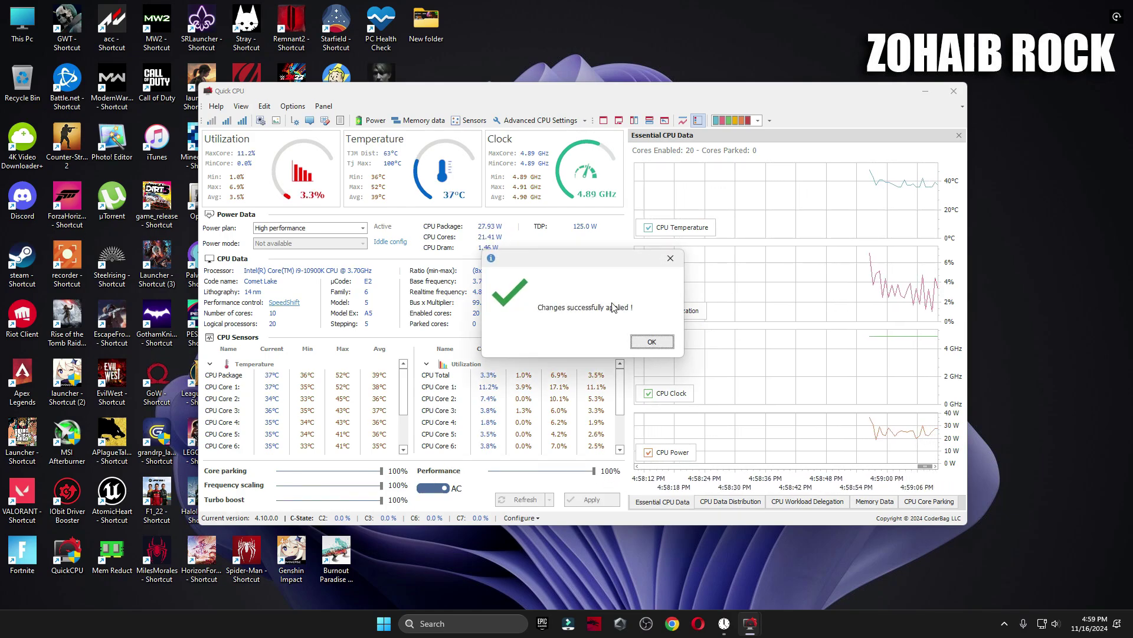
click(651, 341)
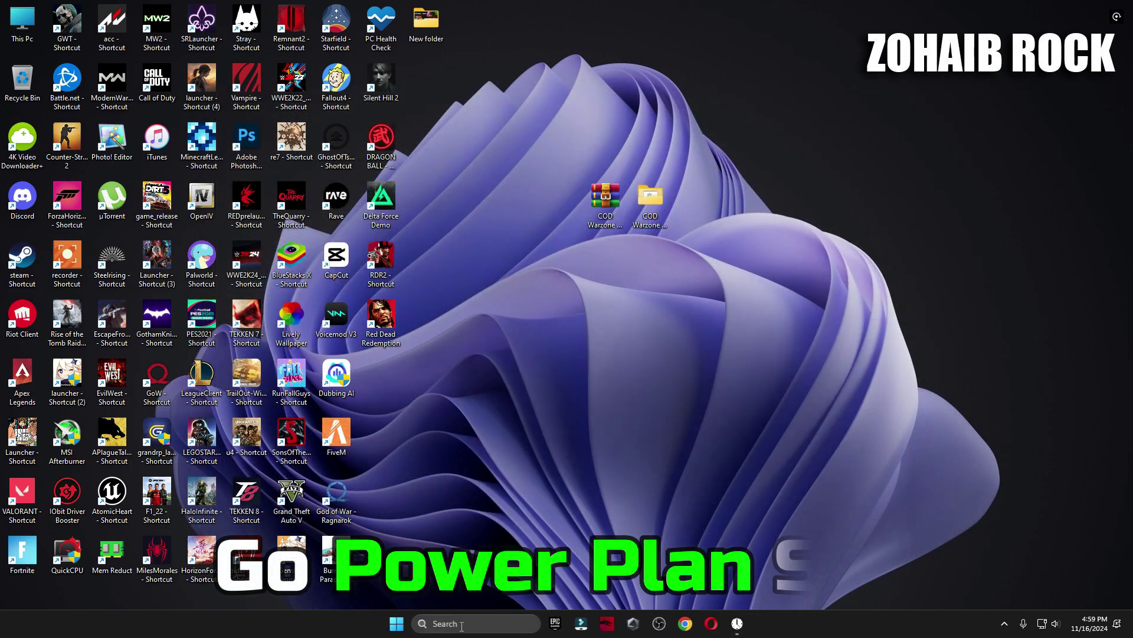
Search Windows for the power plan options, choose the High performance plan, and close Power Options
click(468, 623)
text(po)
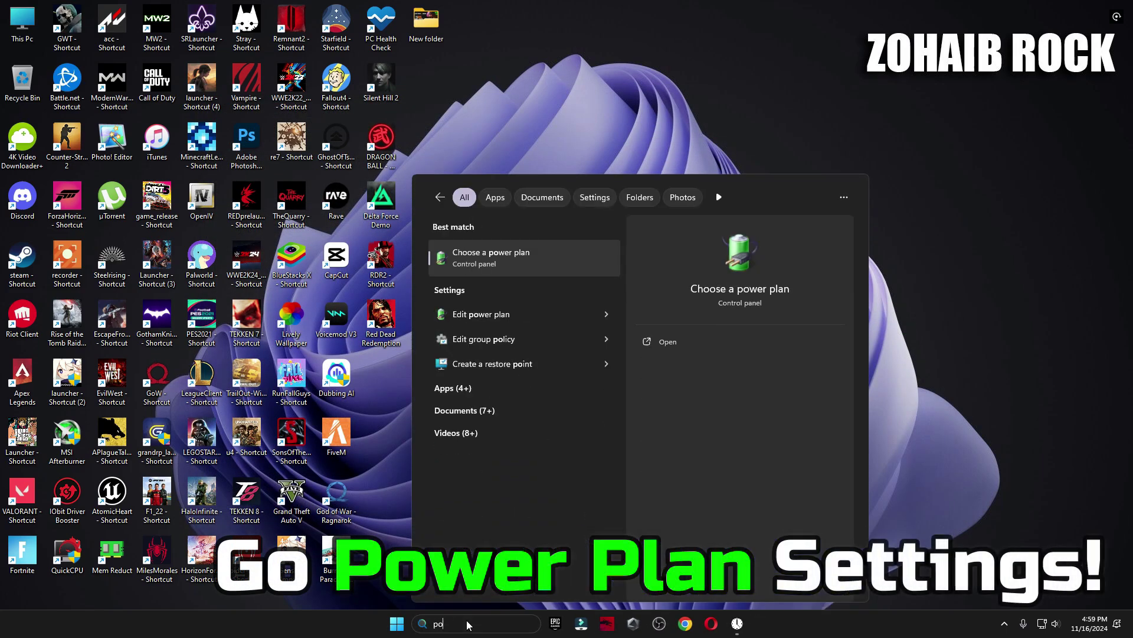
text(wer)
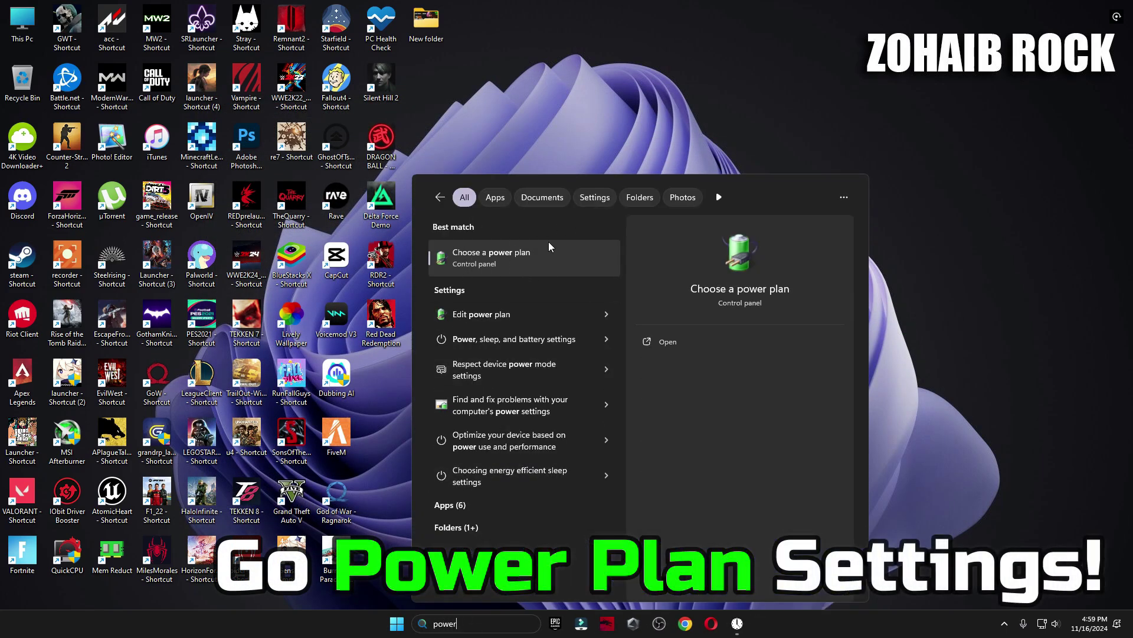
click(549, 247)
click(410, 254)
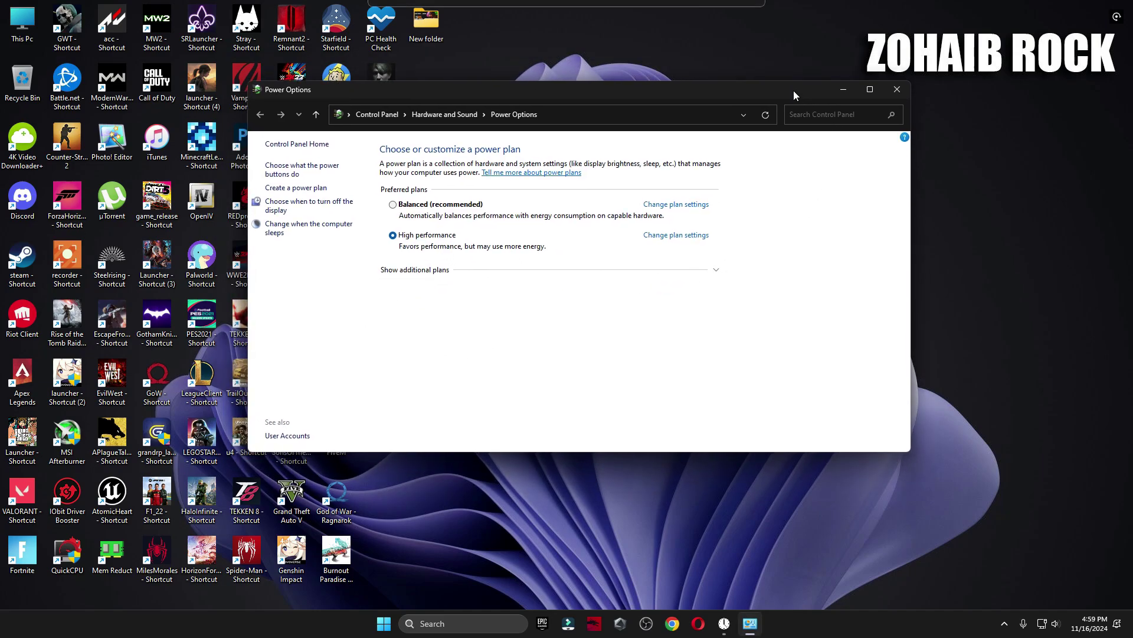
click(896, 91)
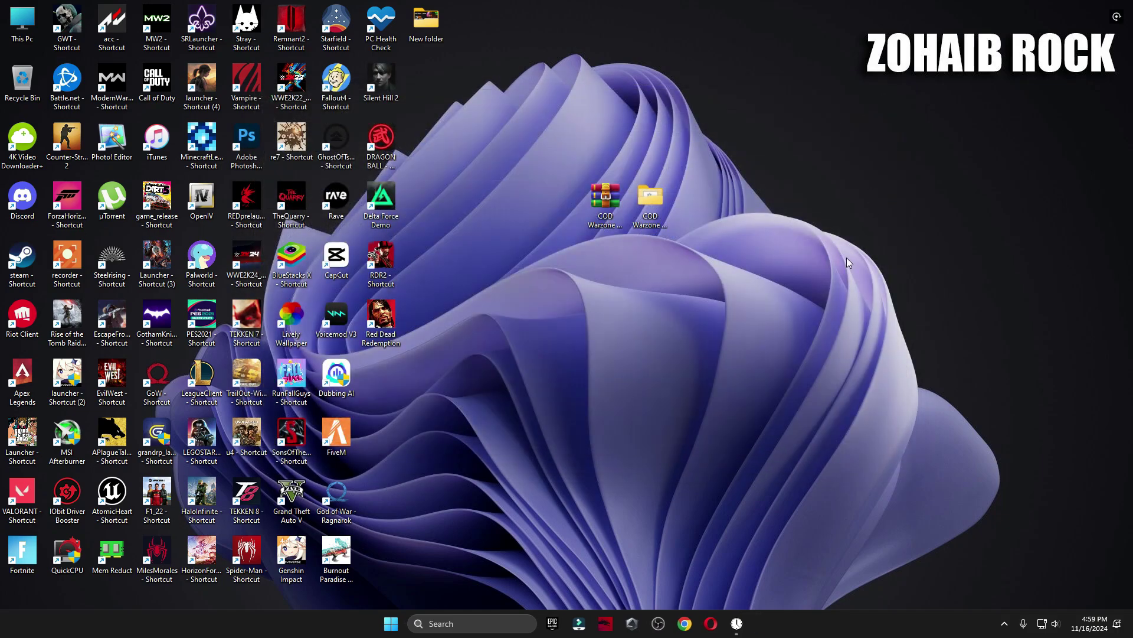
Open M1 Mouse Acceleration from the pack's 6 Mouse & Keyboard Settings folder, review the pointer and button options, and accept the dialog
double_click(650, 233)
double_click(558, 268)
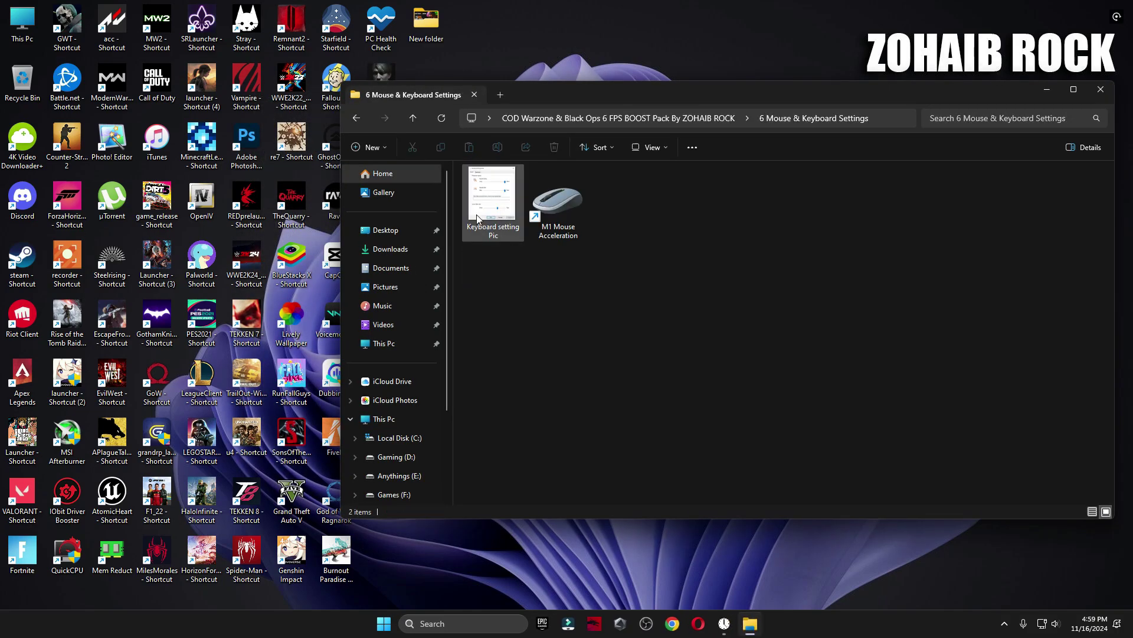
double_click(549, 212)
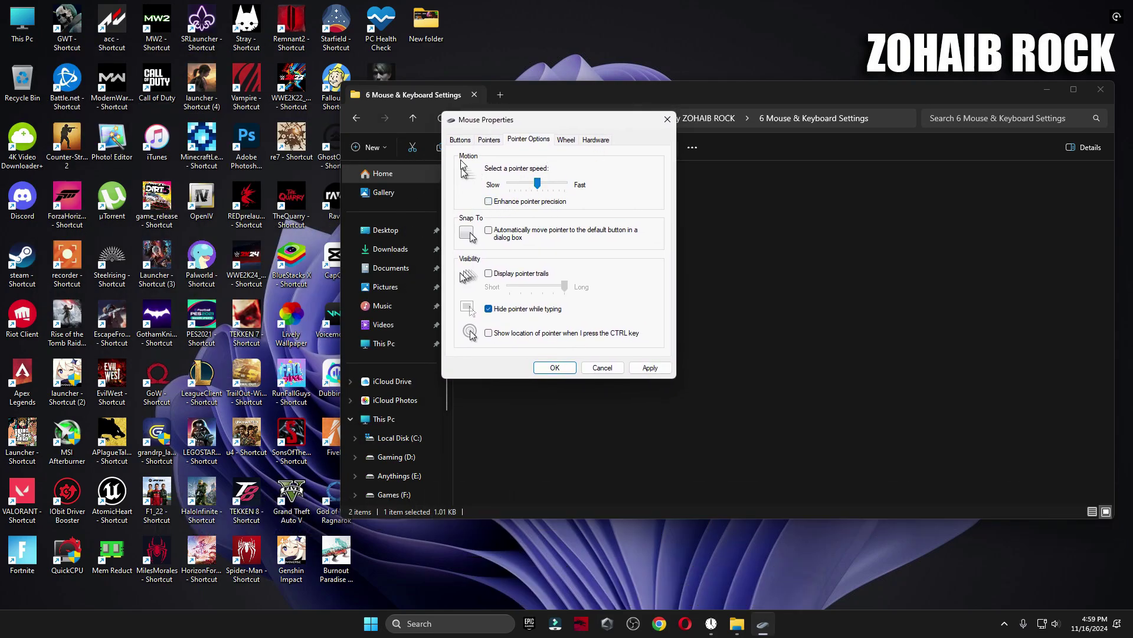
click(460, 140)
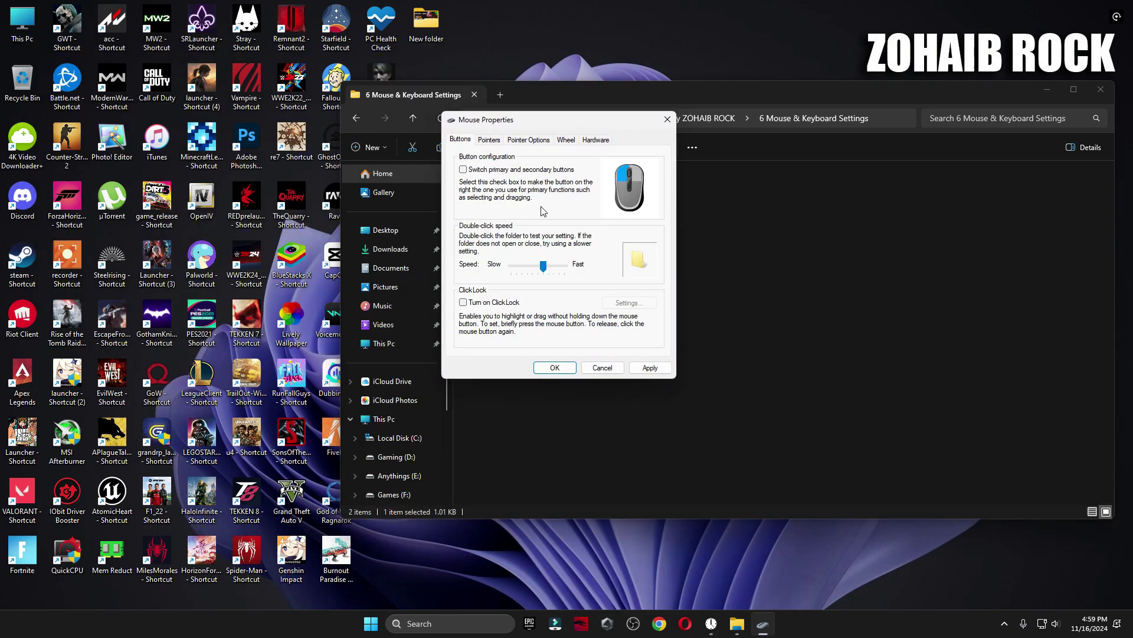
click(567, 371)
Compare the Windows Keyboard Properties speed settings side by side with the Keyboard setting Pic, and close both windows
double_click(494, 201)
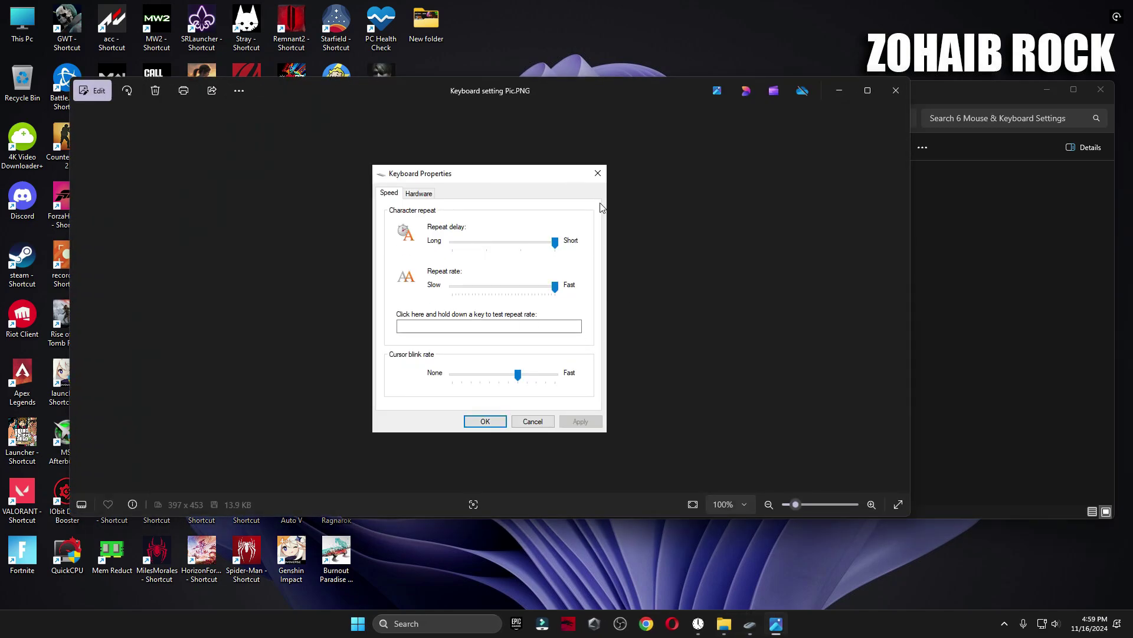
click(453, 620)
text(keyboard)
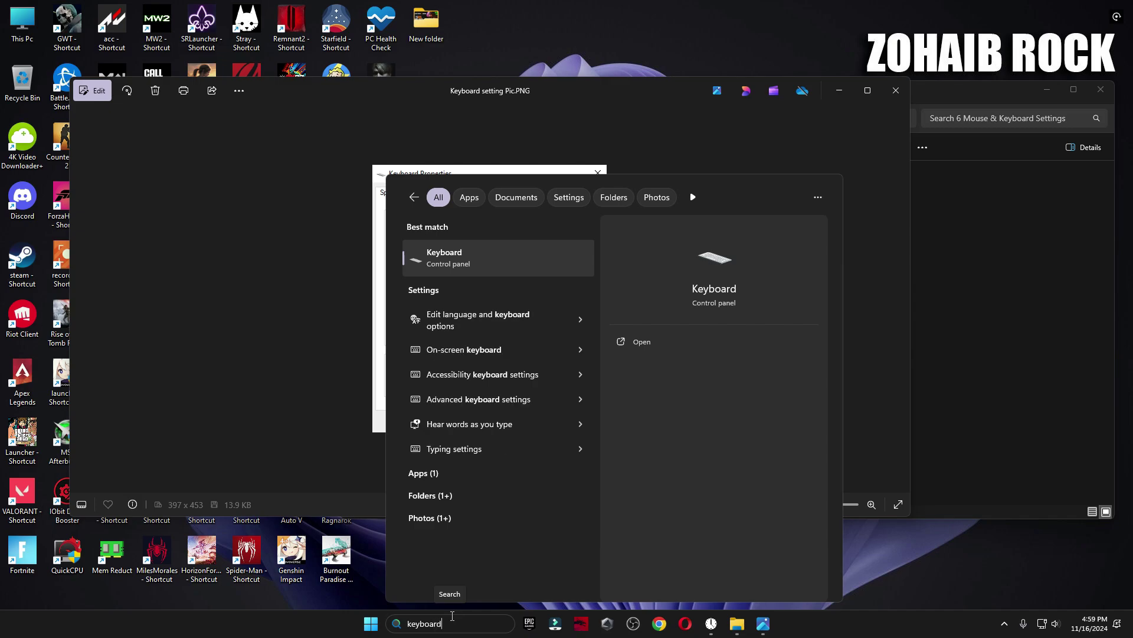
click(457, 254)
drag(149, 78, 712, 174)
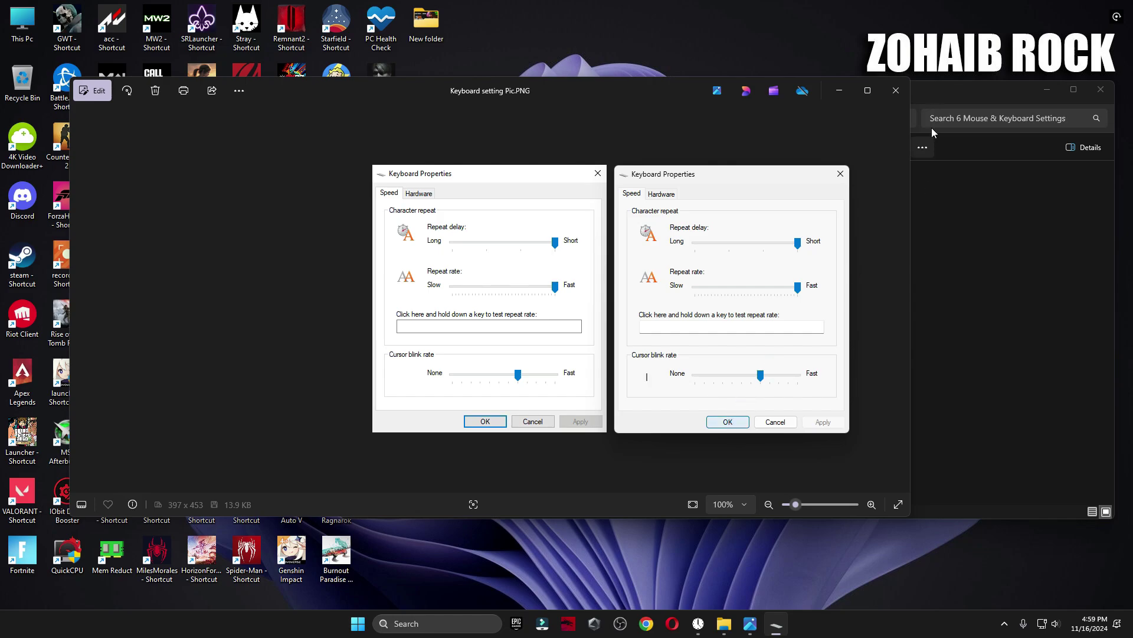
key(Escape)
click(896, 91)
Look through the display, quality and view settings pictures in the 7 Warzone & Black Ops 6 Best Settings PICS folder, and close it
key(alt+Up)
key(Down)
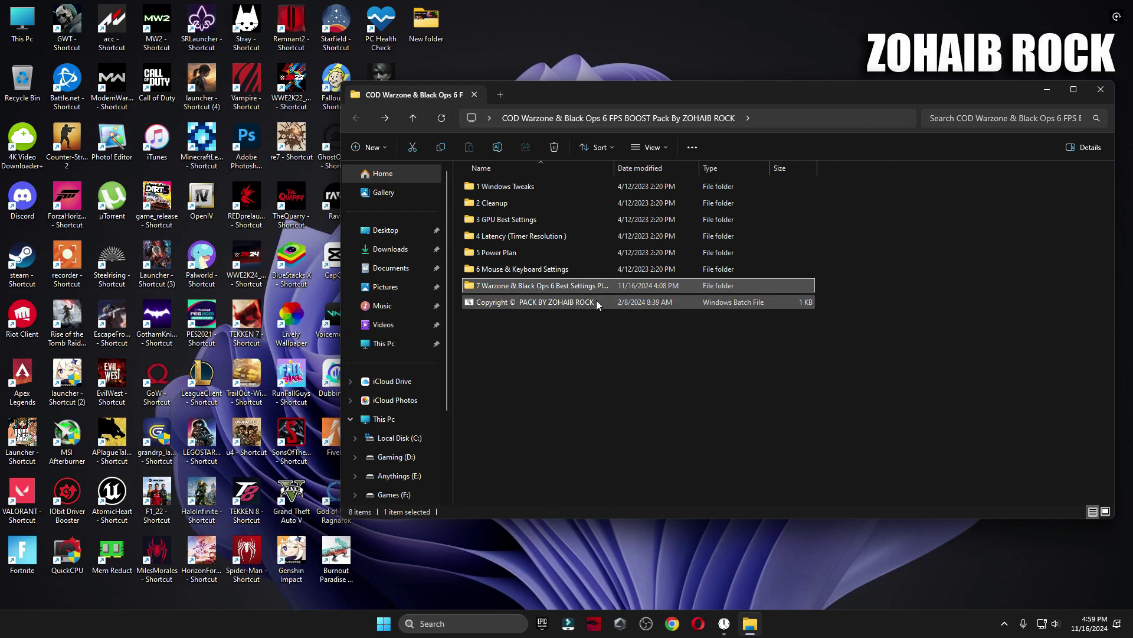
double_click(539, 286)
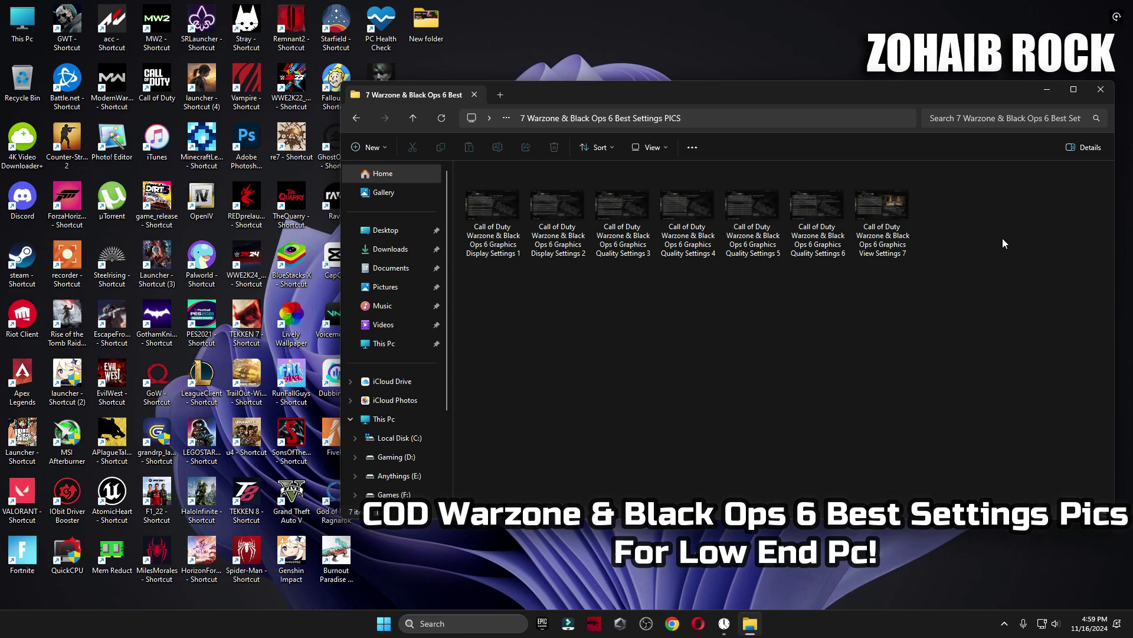
double_click(492, 221)
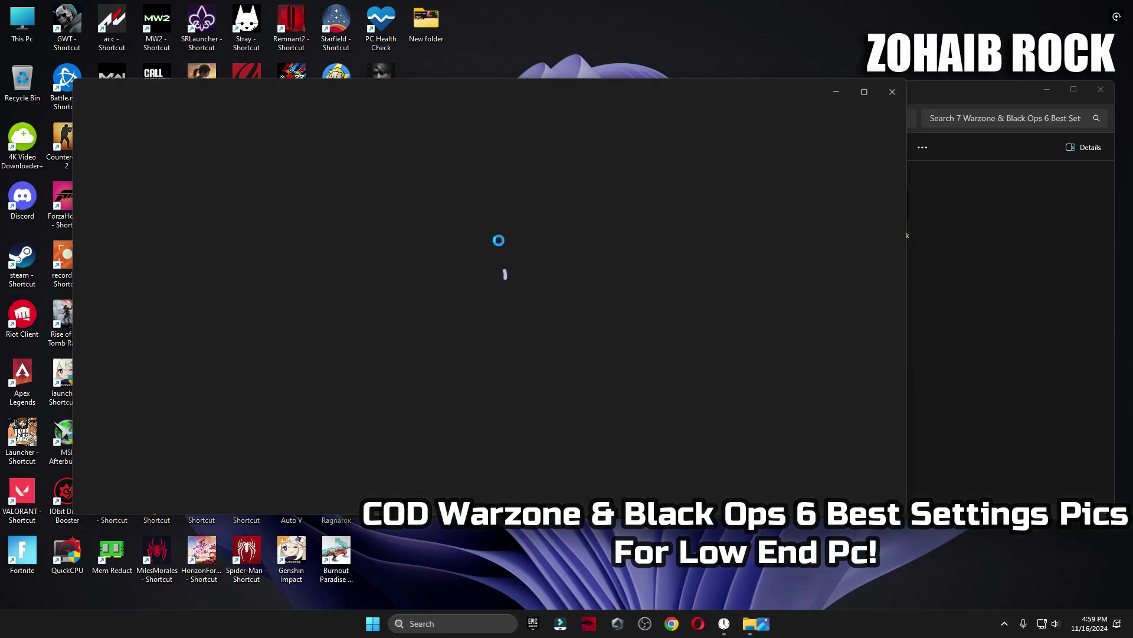
key(Right)
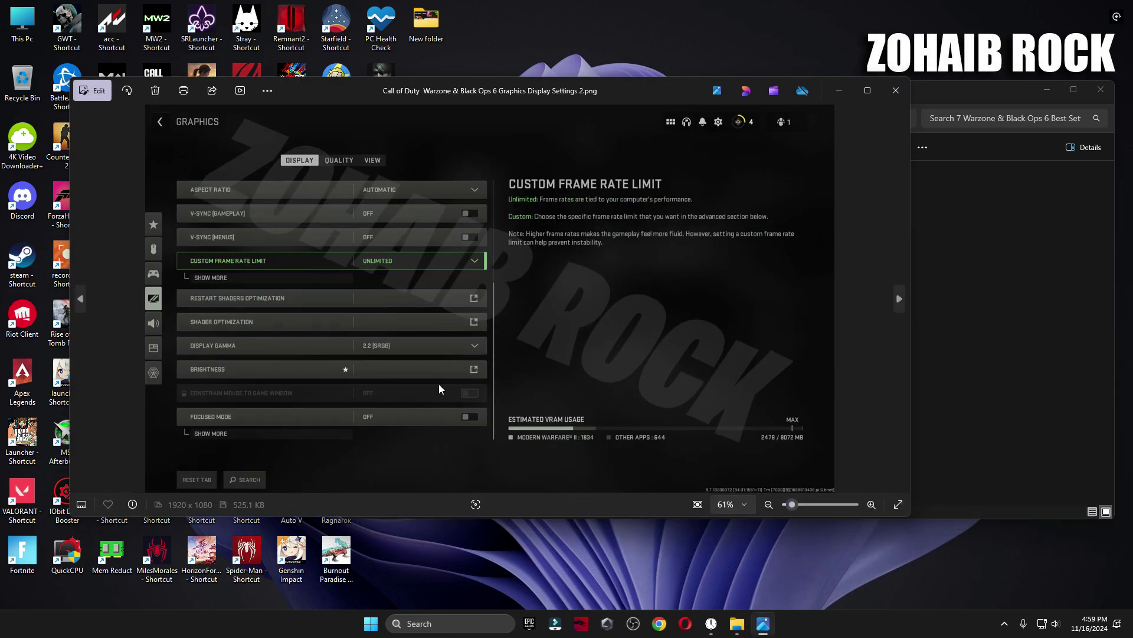
key(Right)
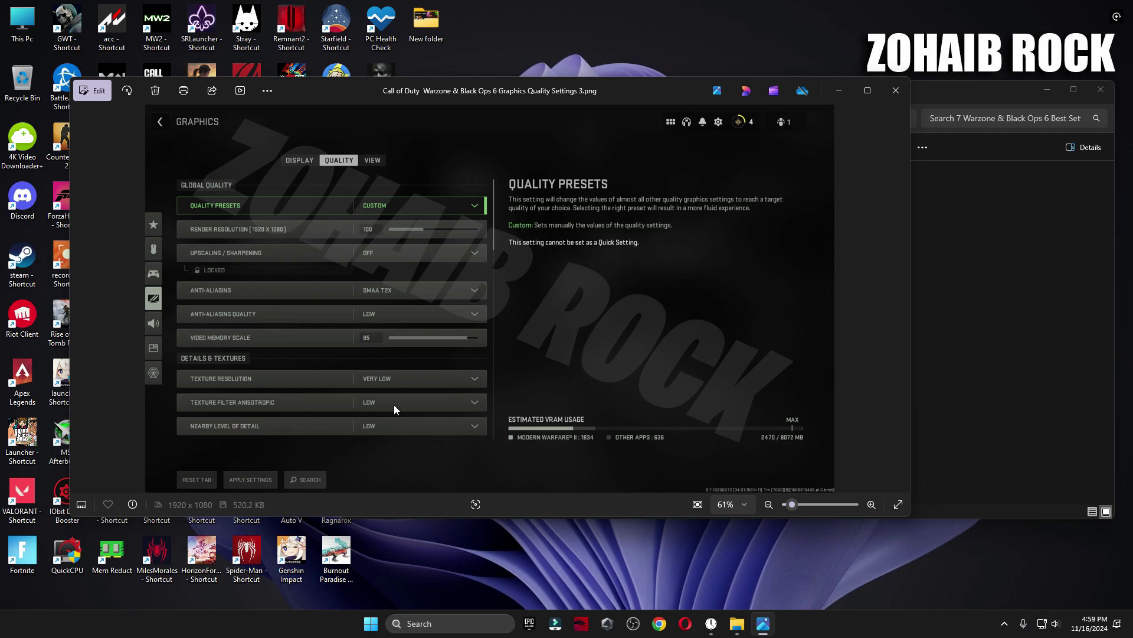
key(Right)
key(Right)
key(Right)
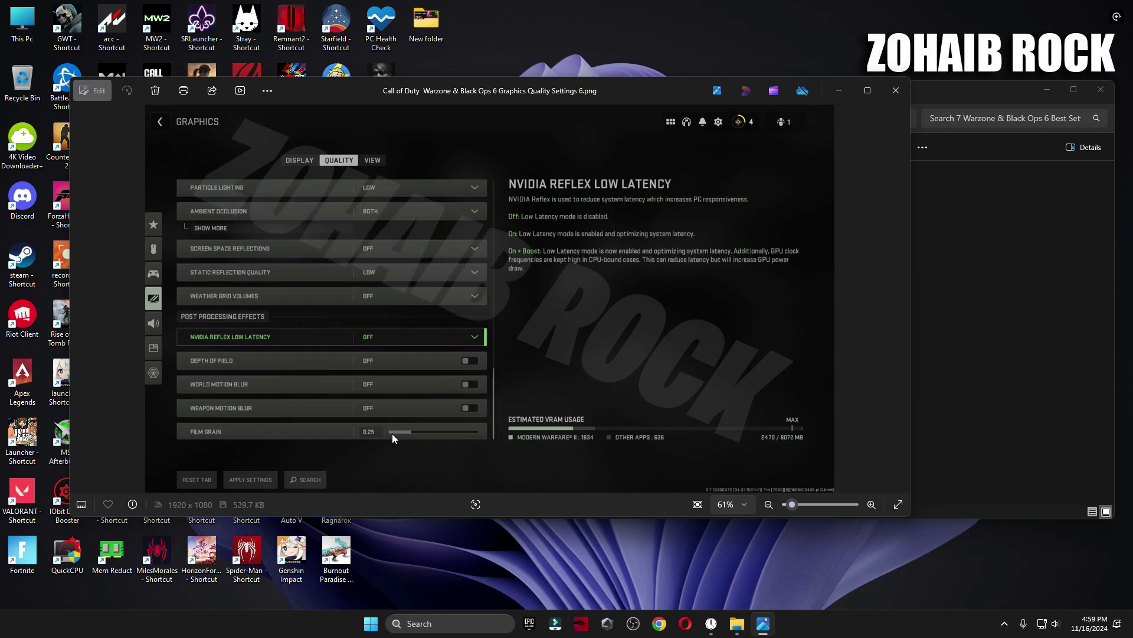
key(Right)
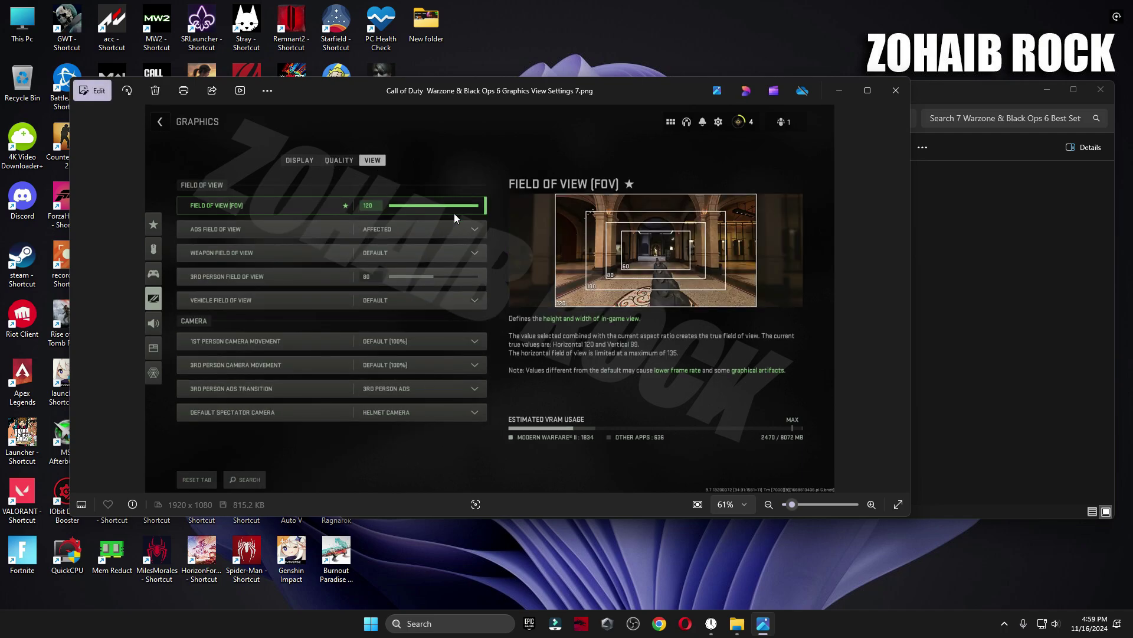
click(896, 90)
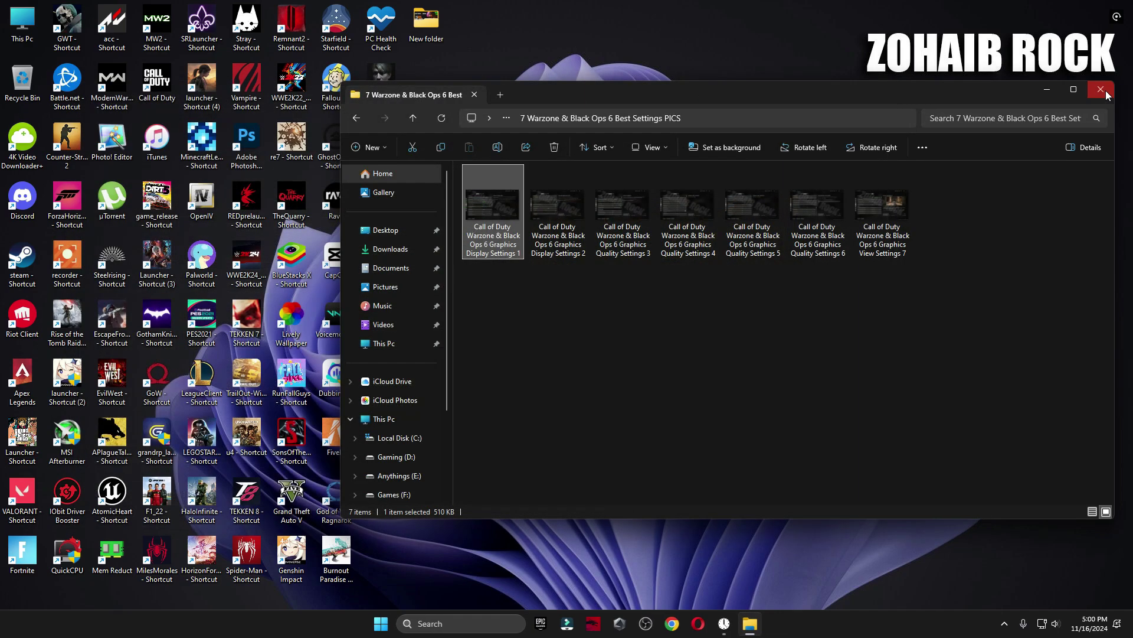
click(1101, 90)
Find Run through Windows search and use it to launch System Configuration with msconfig
click(483, 628)
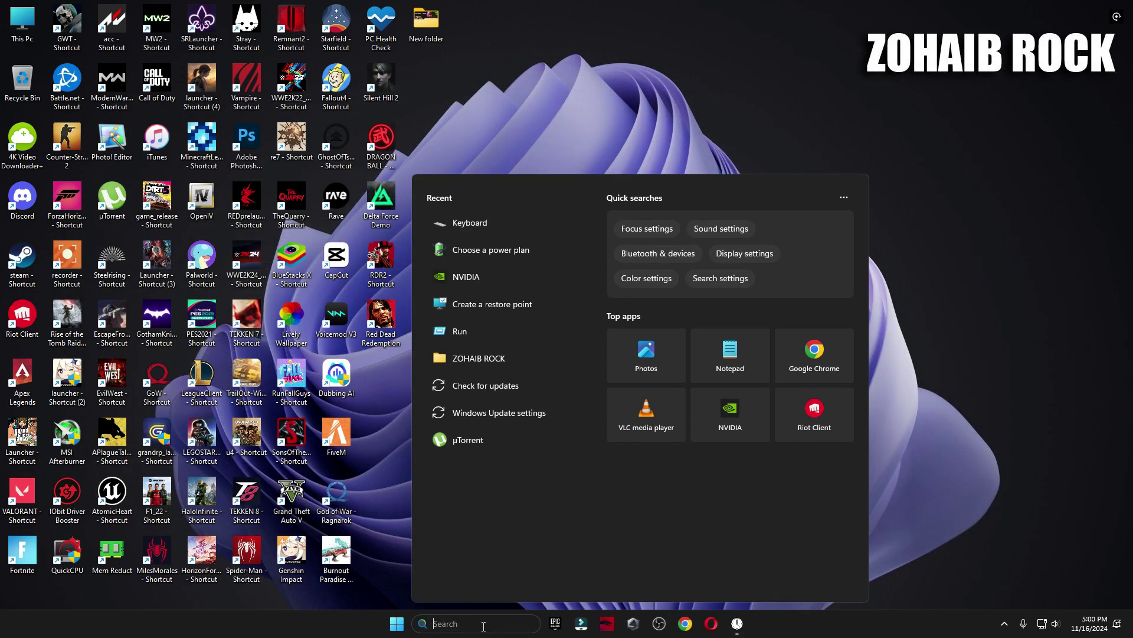
text(run)
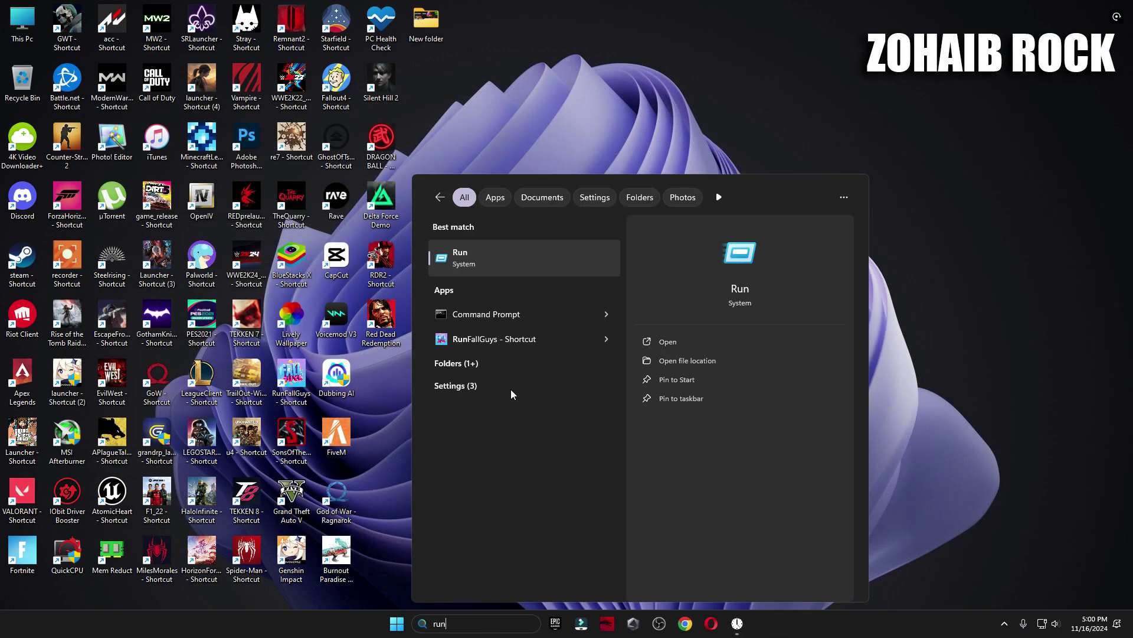
click(487, 268)
drag(137, 493, 648, 170)
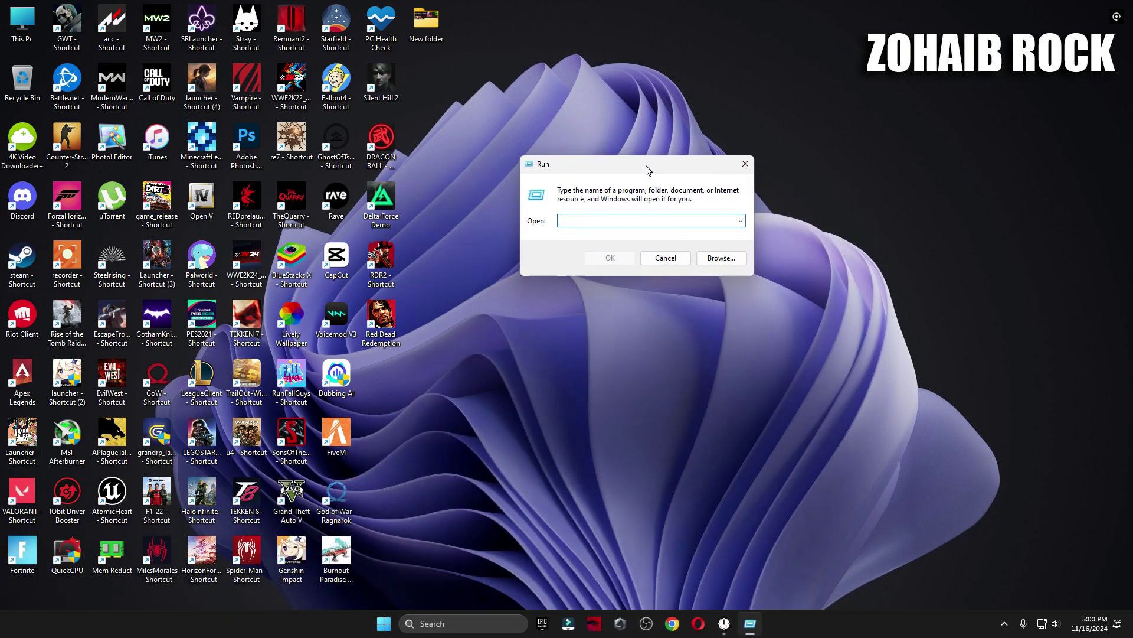
text(sconfig)
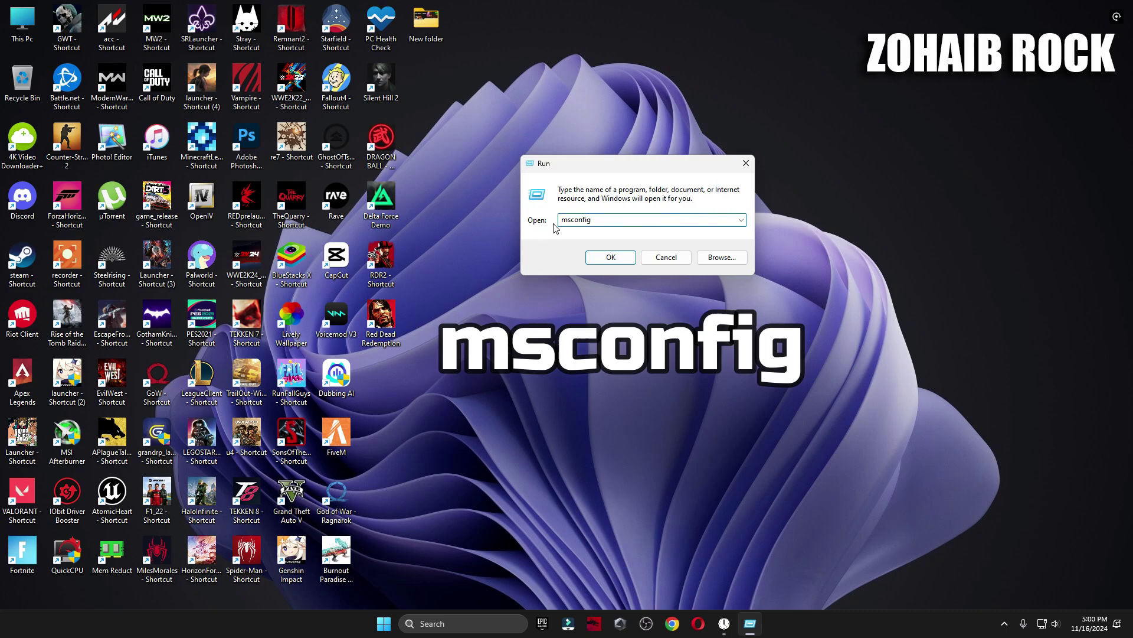
click(606, 254)
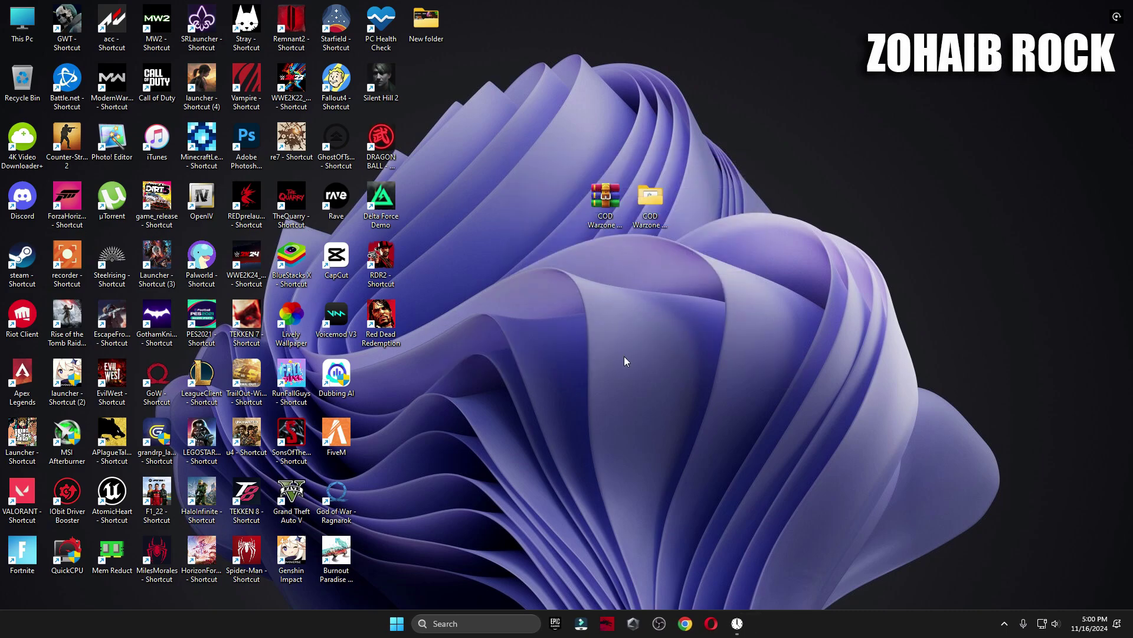
Set the number of processors to 20 in System Configuration's advanced boot options, accept the changes, and restart the PC
click(443, 220)
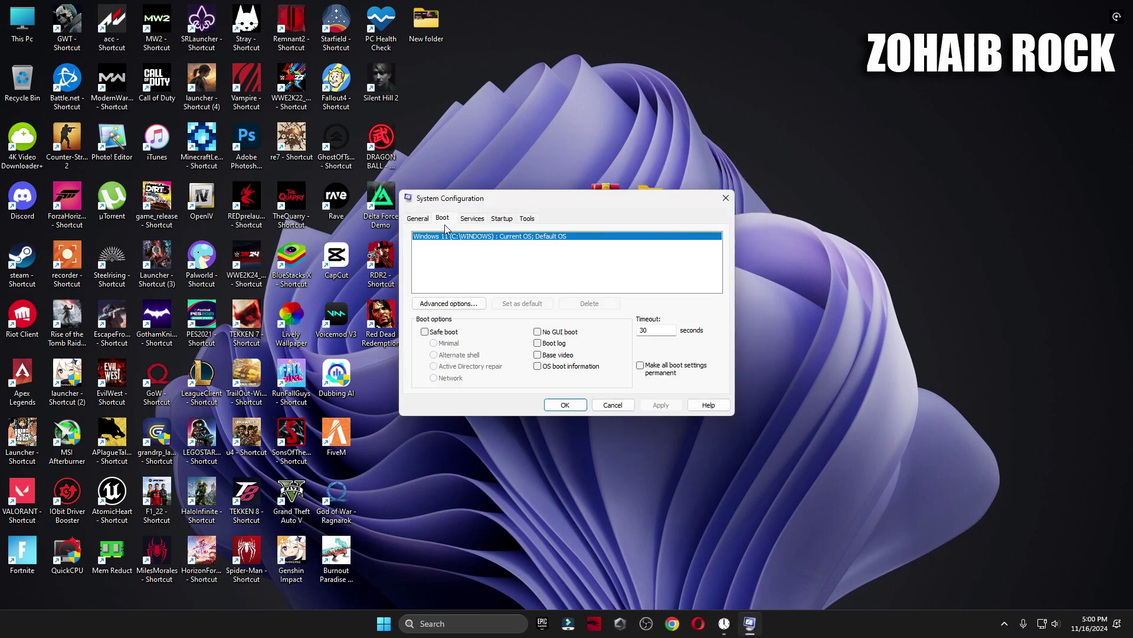
click(453, 304)
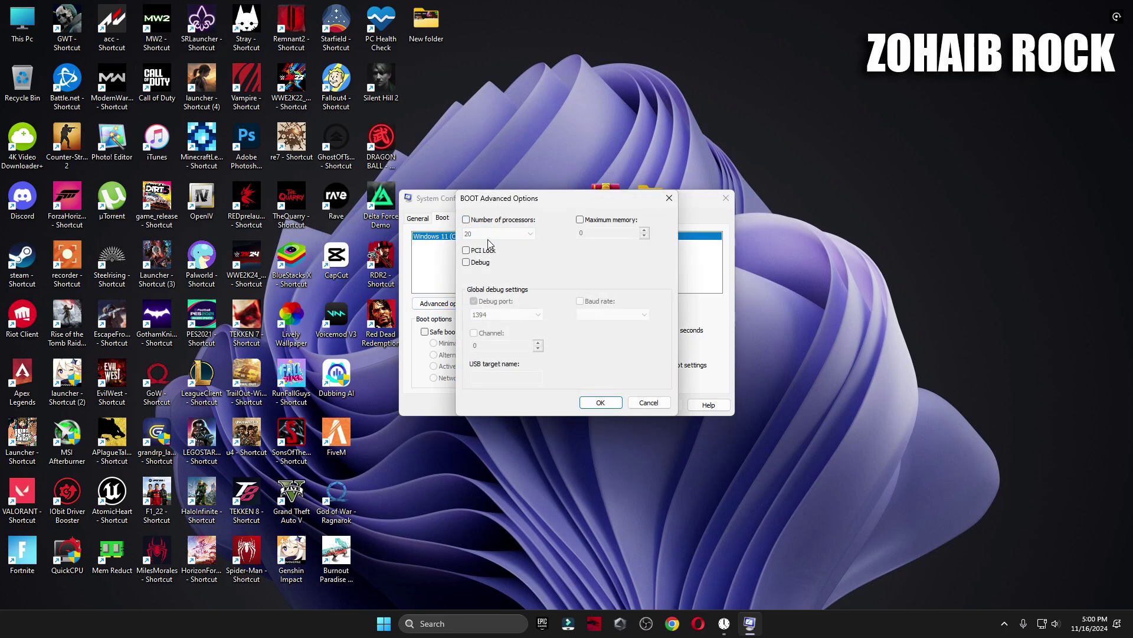
click(474, 220)
click(499, 234)
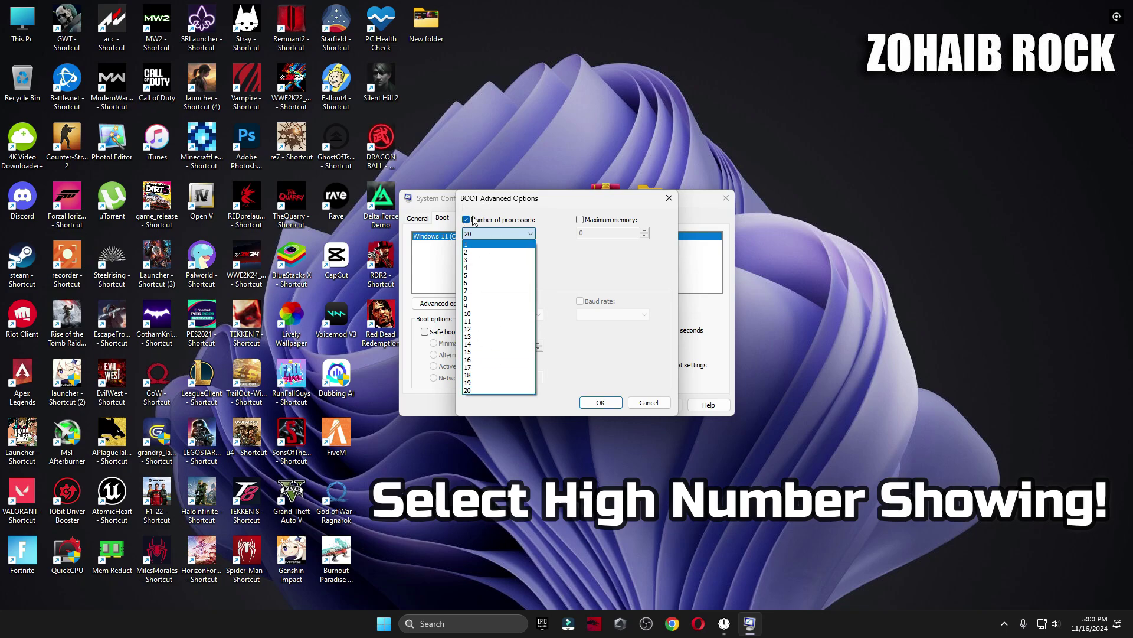
click(488, 391)
click(600, 402)
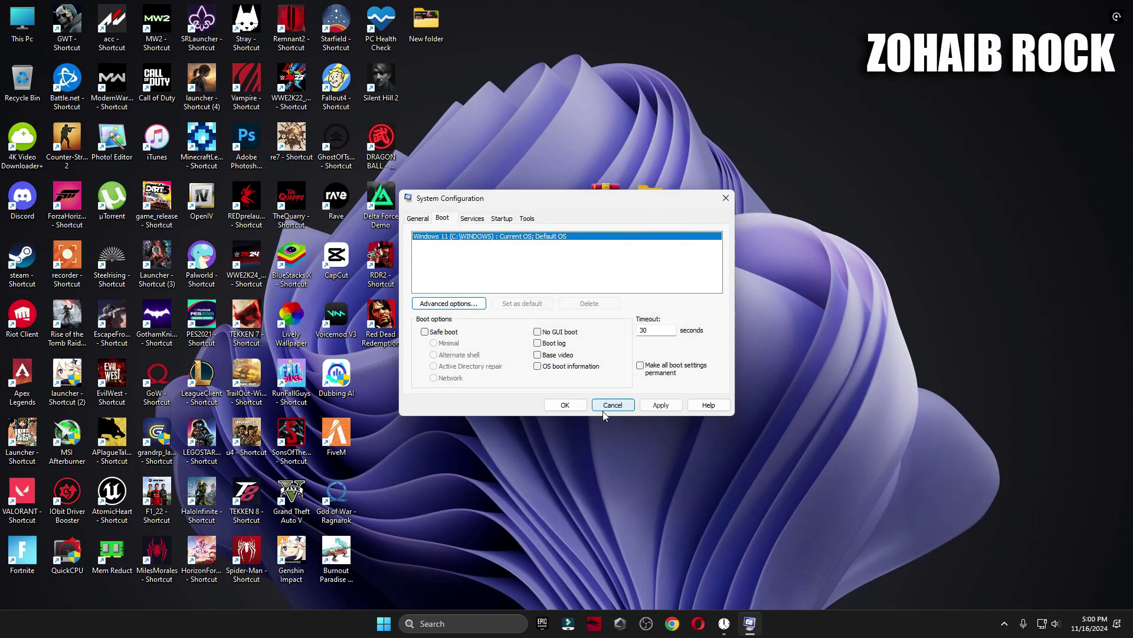
click(565, 405)
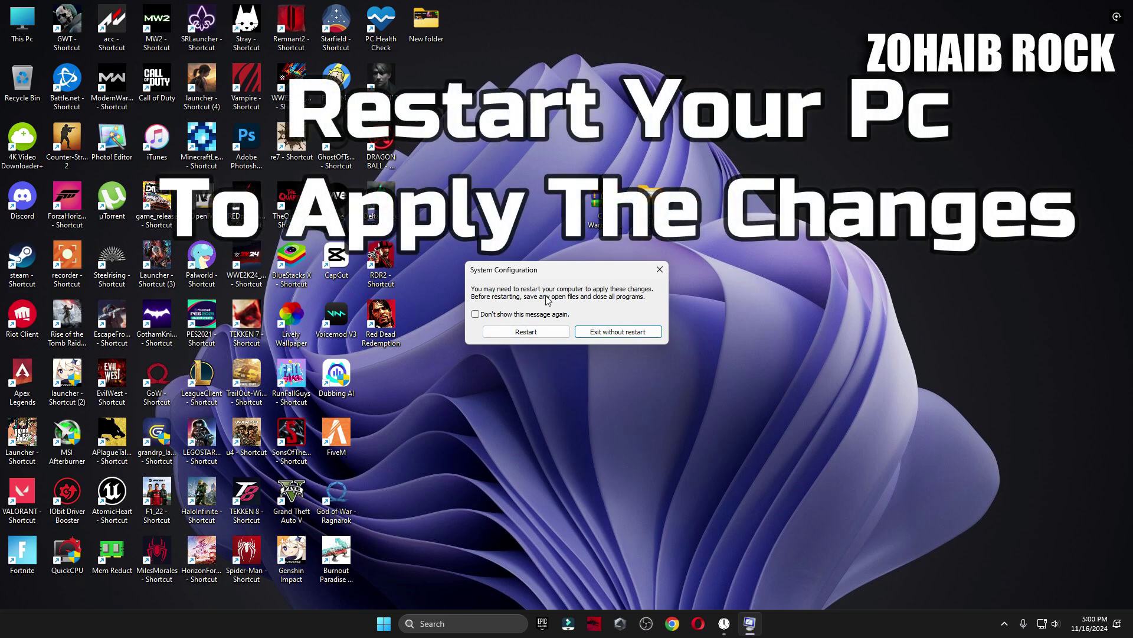
click(523, 332)
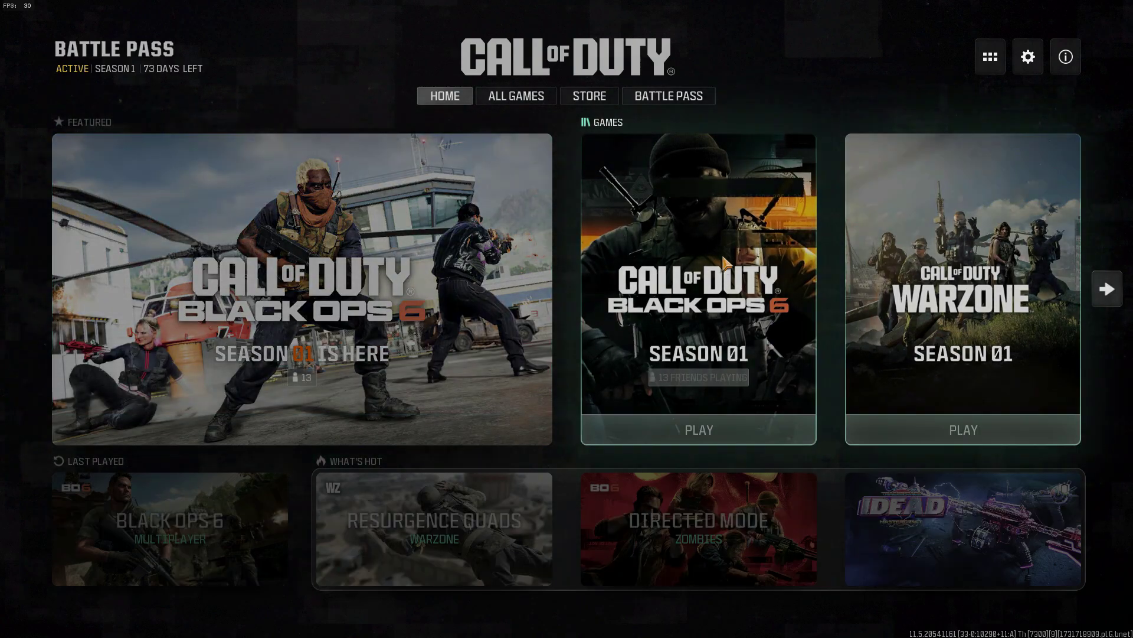
In Call of Duty, enter Black Ops 6, open its Graphics settings, and review the Display and Sustainability options
click(724, 261)
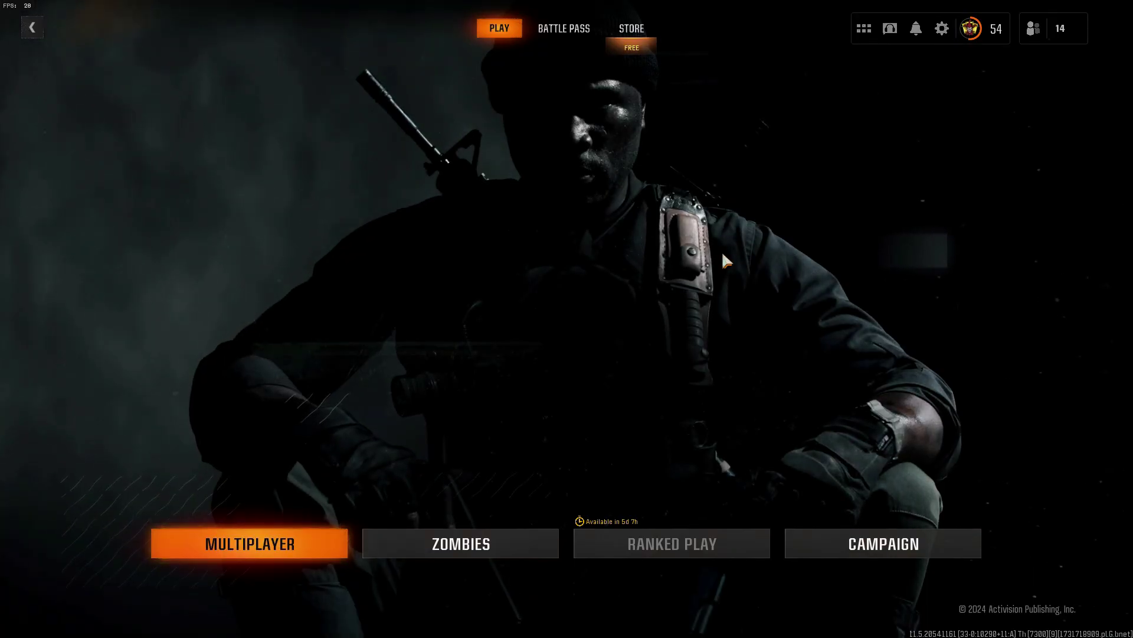
click(951, 28)
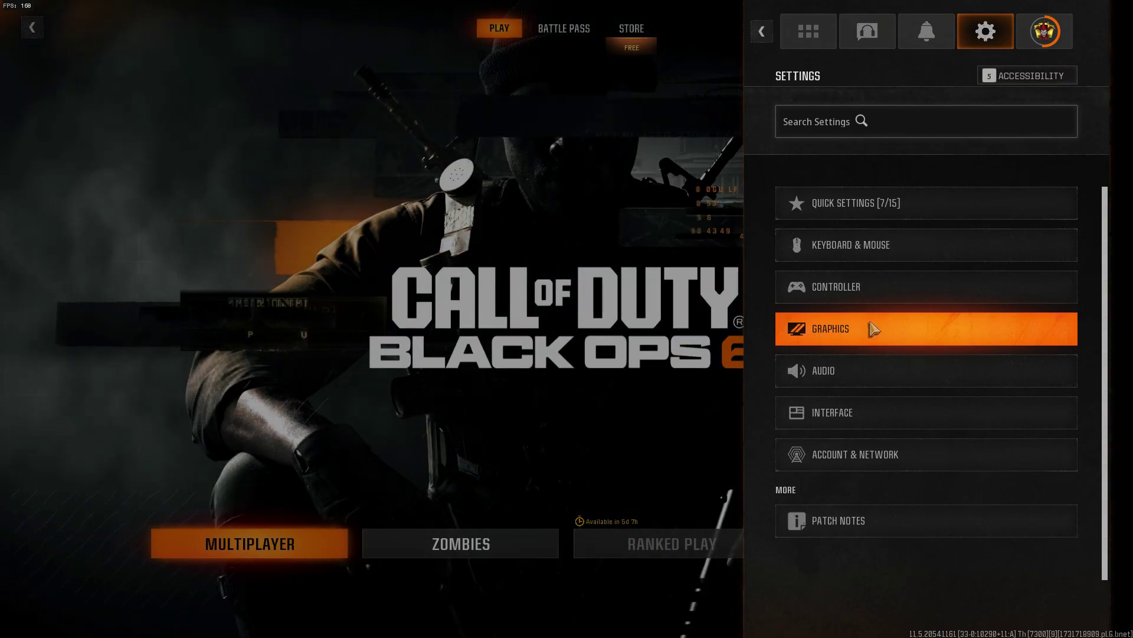
click(873, 329)
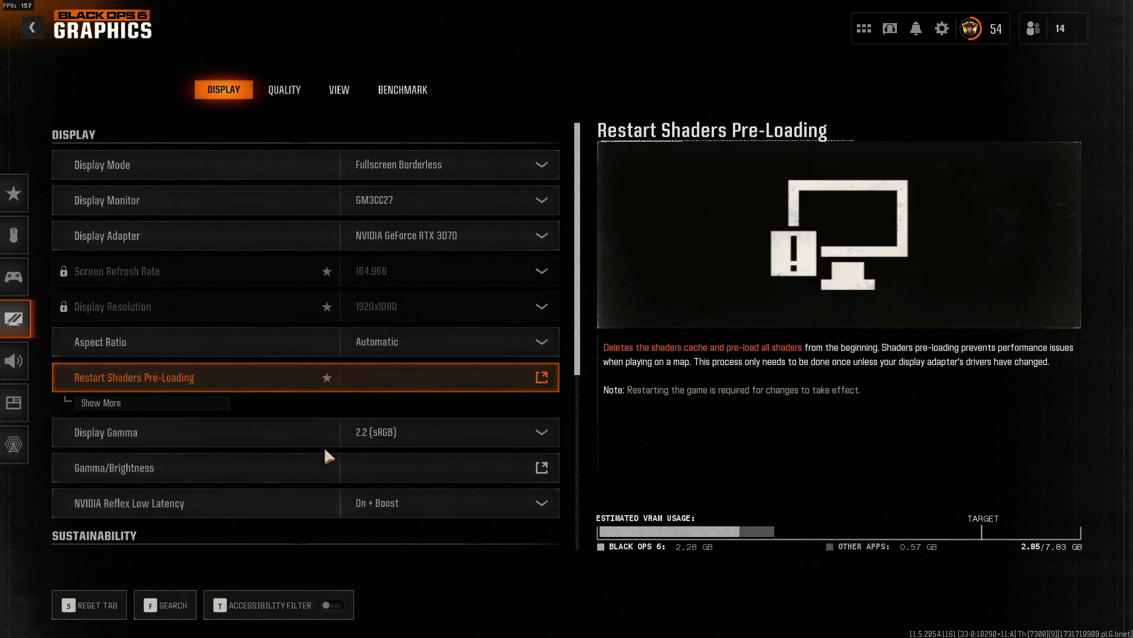
scroll(481, 276, down, 3)
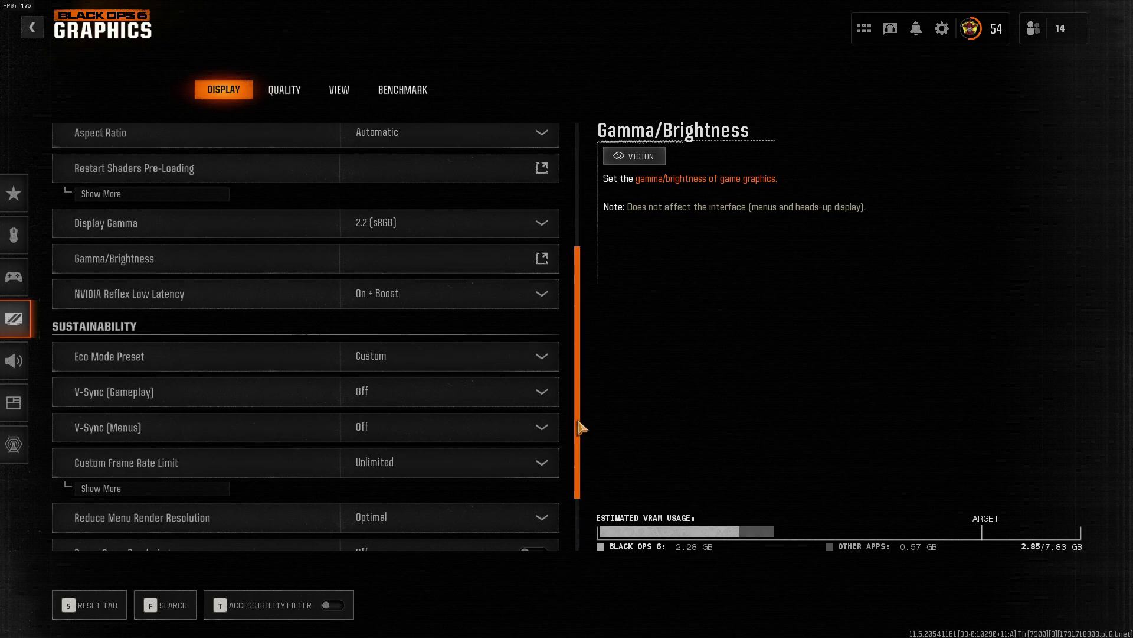
scroll(579, 426, down, 2)
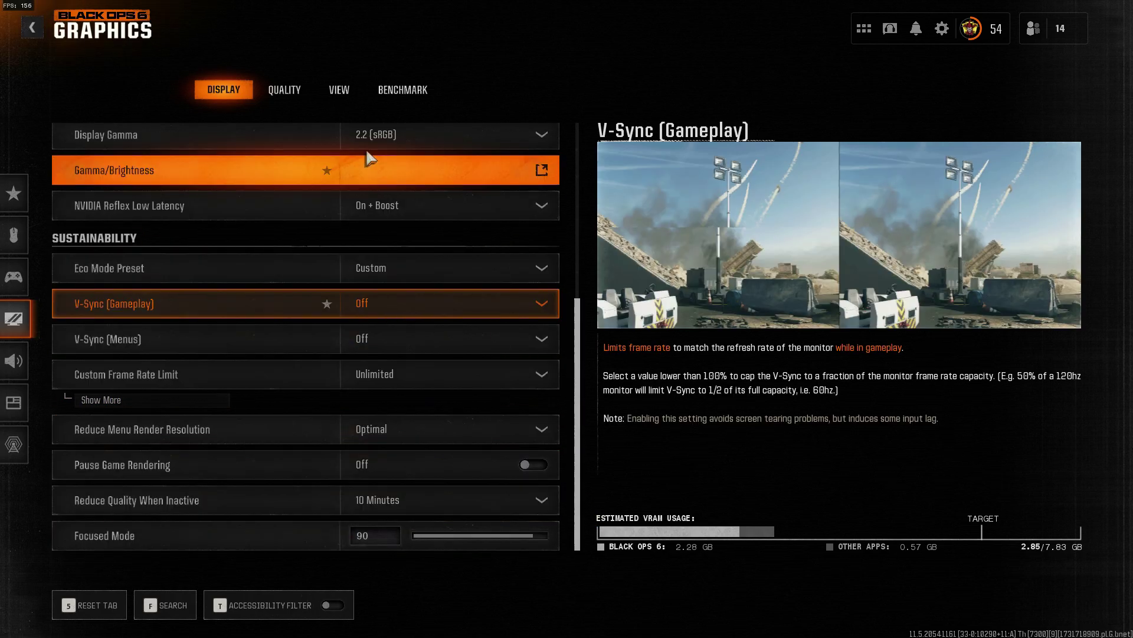
Choose the Minimum graphic preset in the Quality settings and review the remaining quality options
key(e)
click(406, 164)
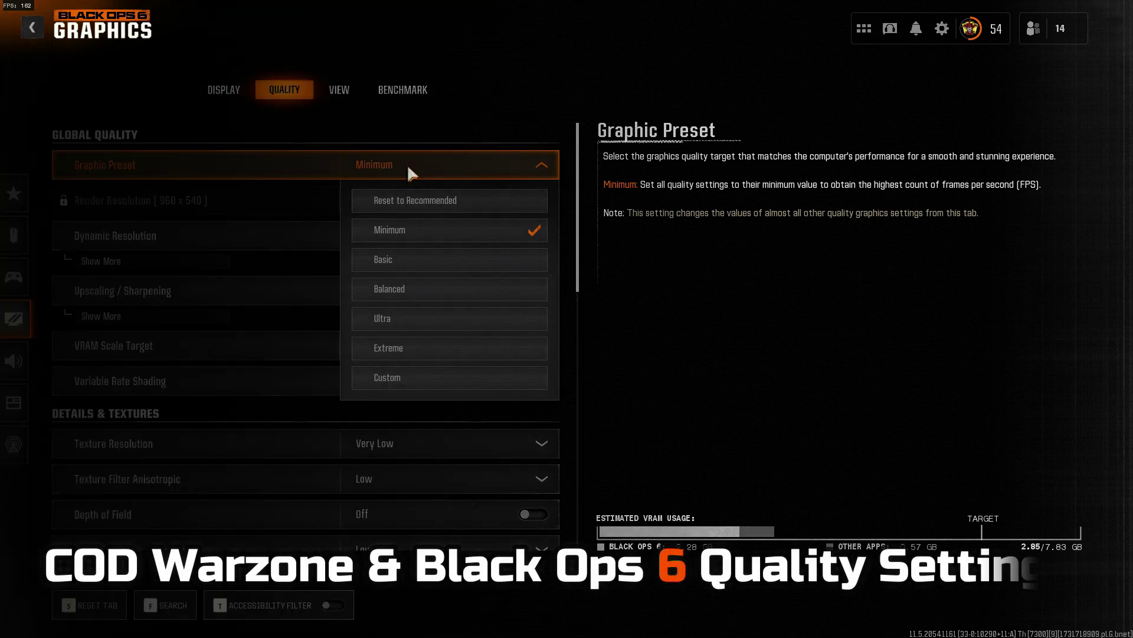
click(406, 234)
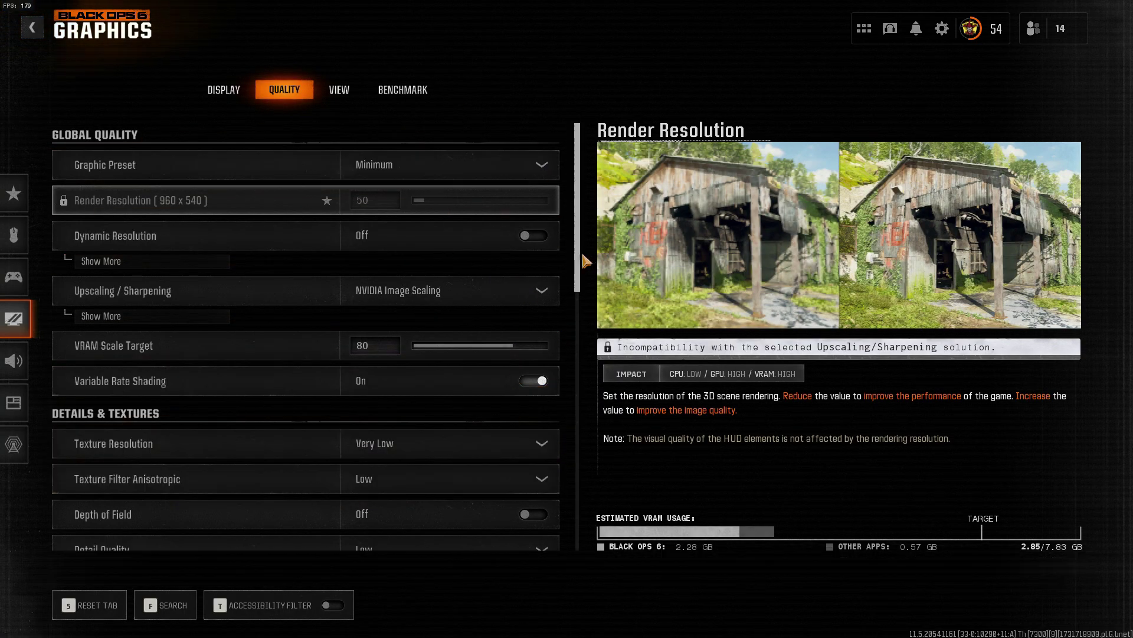
mouse_move(581, 269)
mouse_down()
mouse_move(611, 539)
mouse_move(587, 525)
mouse_move(562, 441)
mouse_move(545, 259)
mouse_up()
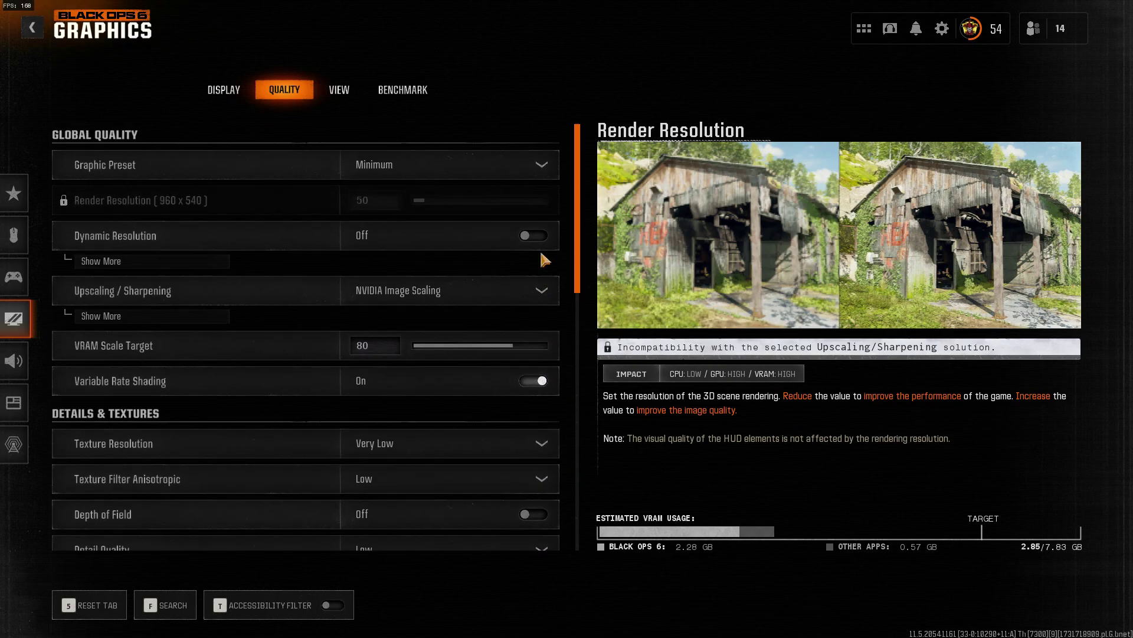
Review the field of view and camera options in the View settings, and return to the Black Ops 6 main menu
click(340, 90)
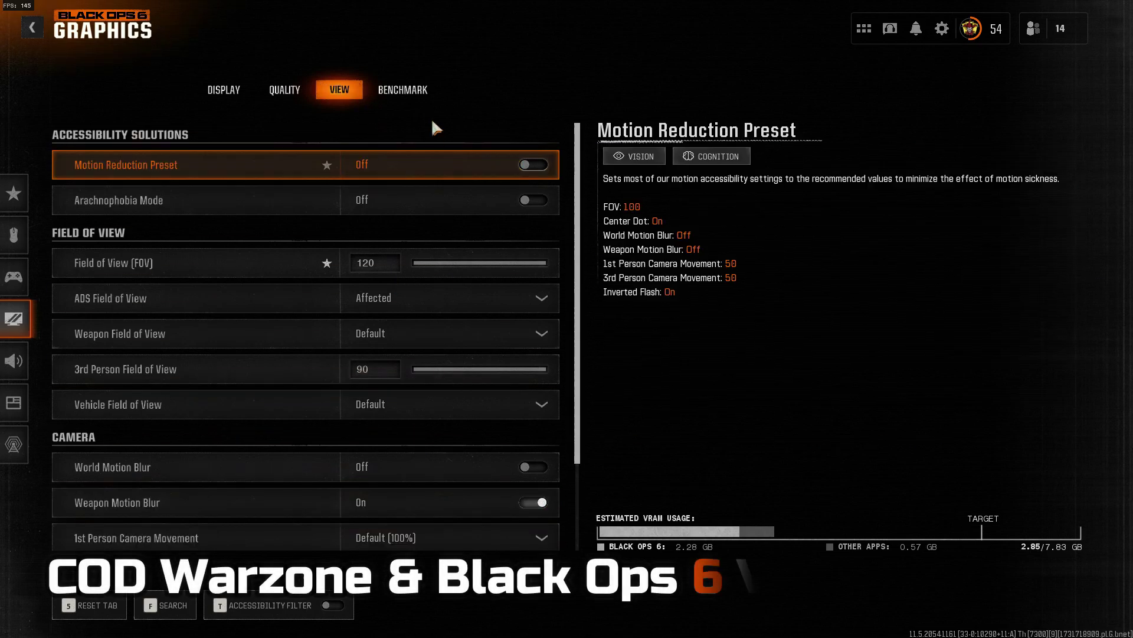
scroll(581, 420, down, 3)
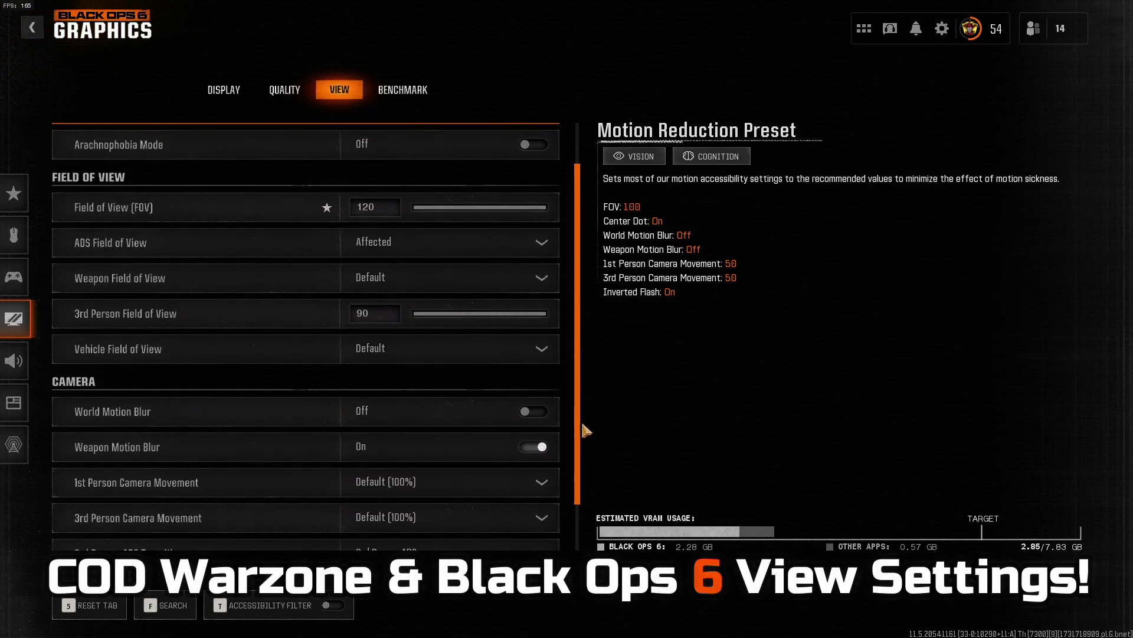
scroll(586, 448, up, 3)
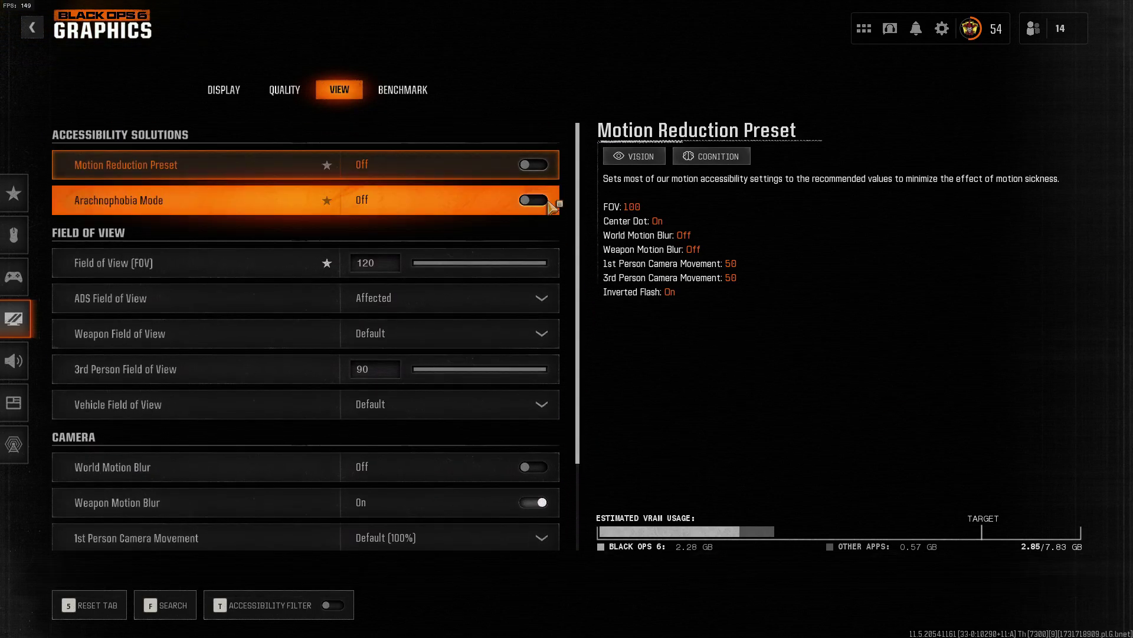
click(415, 76)
key(Escape)
key(Escape)
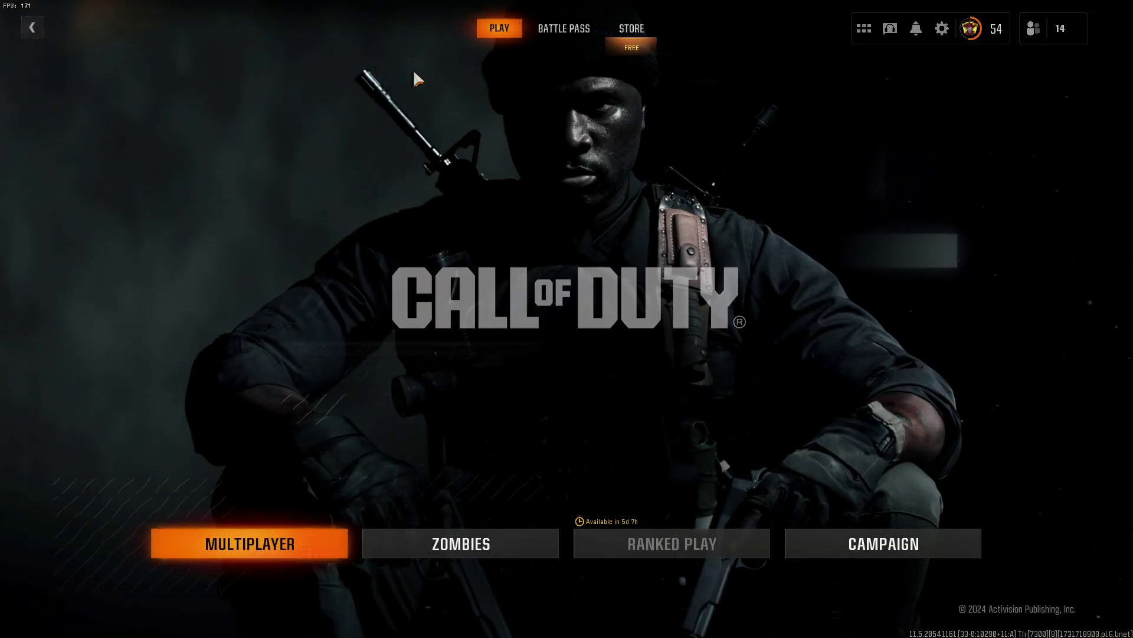